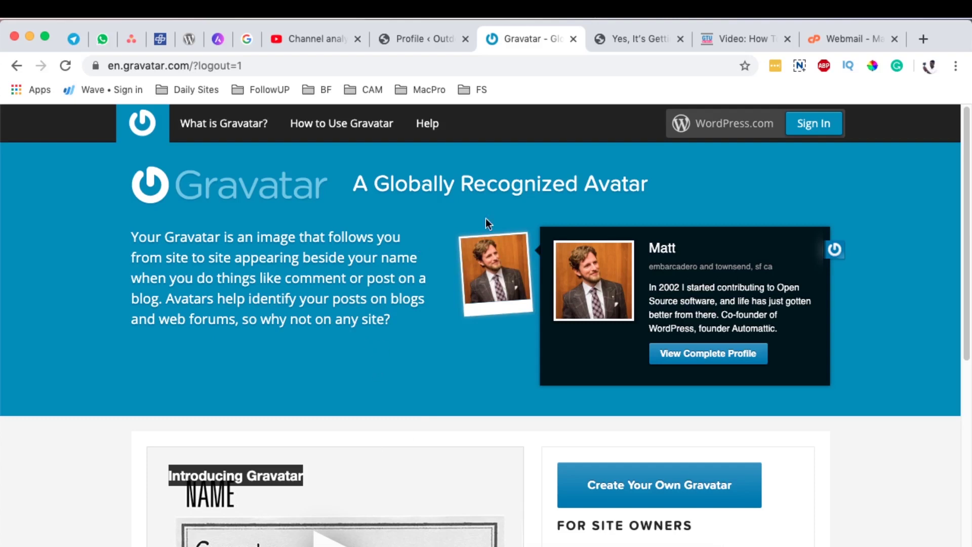
- Look at an example author box with a photo, then bring up the WordPress profile page
{"action": "left_click", "coordinate": [734, 40]}
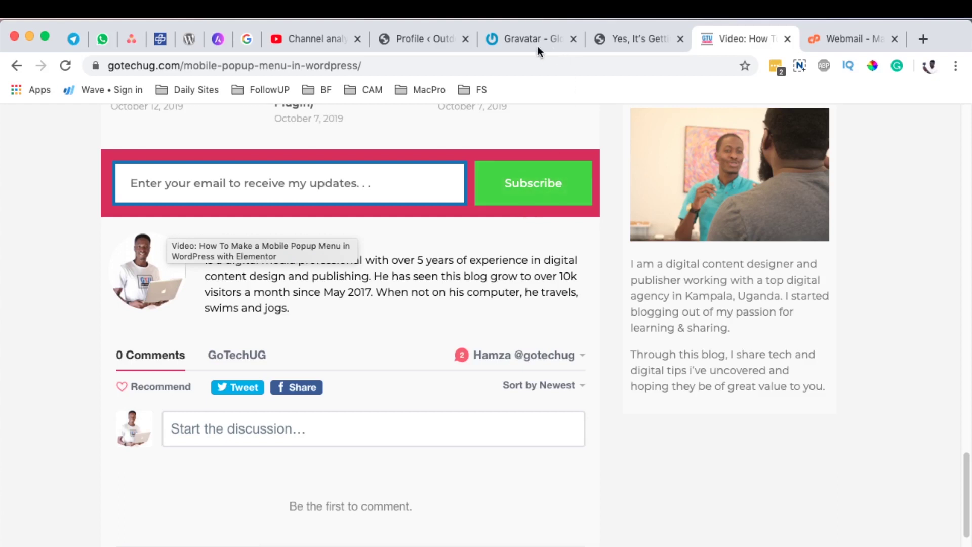
{"action": "left_click", "coordinate": [522, 41]}
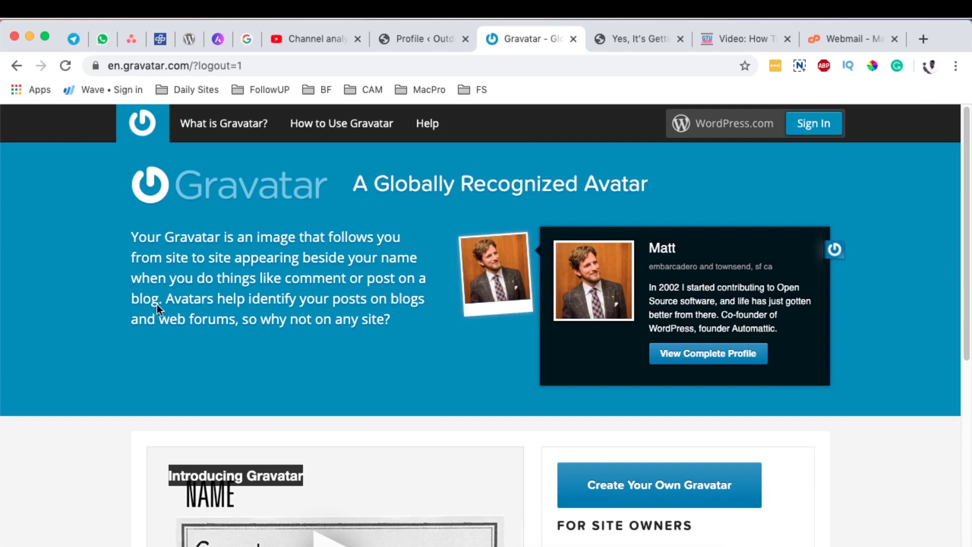
{"action": "left_click", "coordinate": [412, 34]}
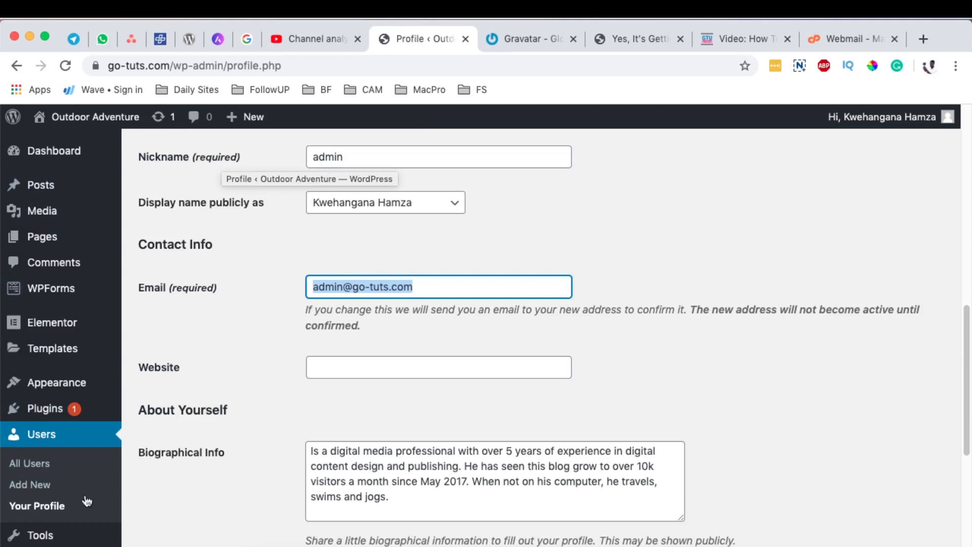
{"action": "left_click", "coordinate": [211, 375]}
{"action": "scroll", "coordinate": [223, 369], "scroll_direction": "down", "scroll_amount": 1}
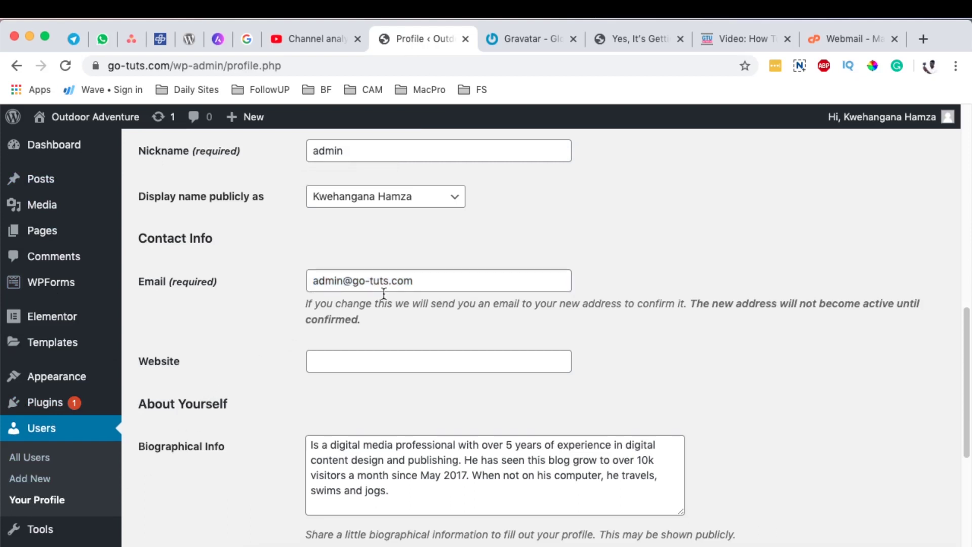
- Select the admin account's email address to copy, noting the default placeholder profile picture
{"action": "left_click_drag", "start_coordinate": [436, 280], "coordinate": [308, 283]}
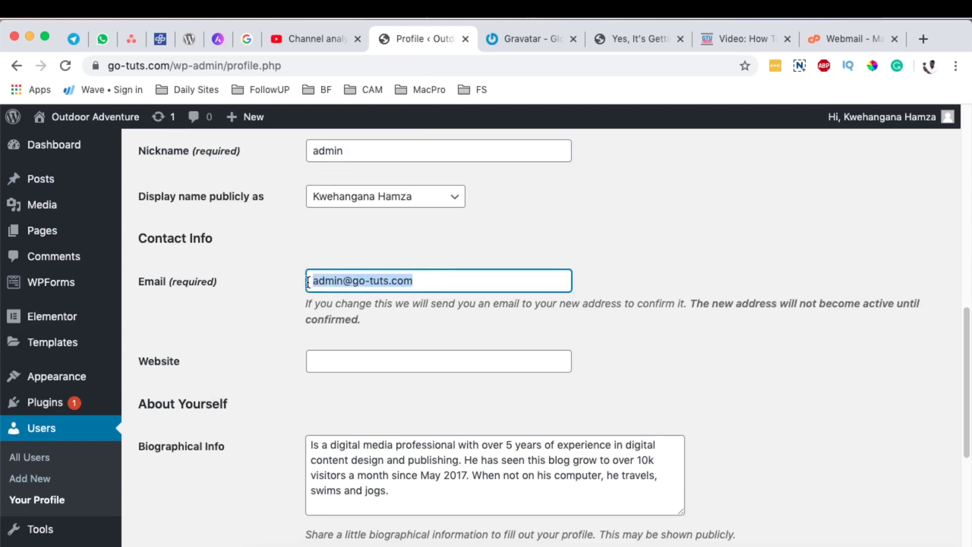
{"action": "left_click", "coordinate": [427, 281]}
{"action": "left_click_drag", "start_coordinate": [427, 281], "coordinate": [313, 282]}
{"action": "left_click", "coordinate": [432, 282]}
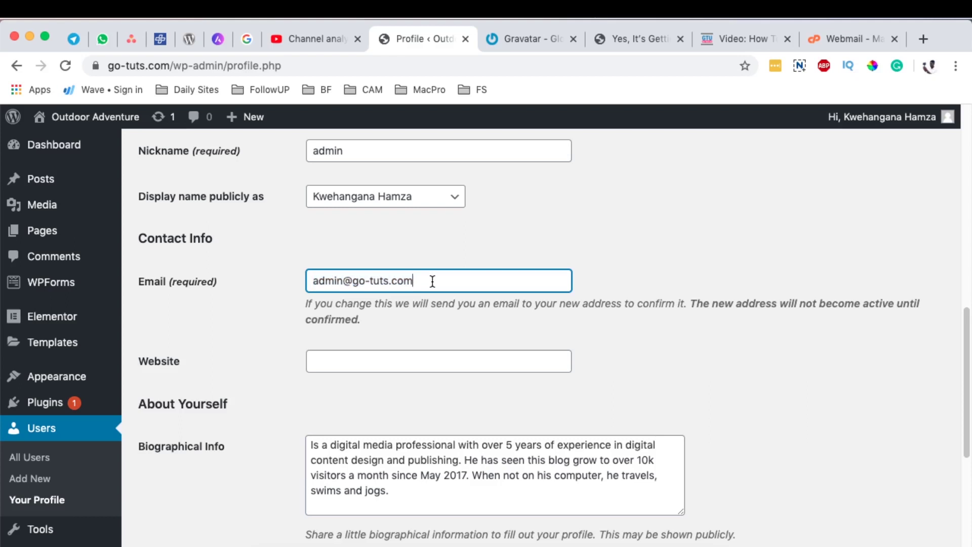
{"action": "left_click_drag", "start_coordinate": [432, 282], "coordinate": [314, 282]}
{"action": "left_click", "coordinate": [368, 319]}
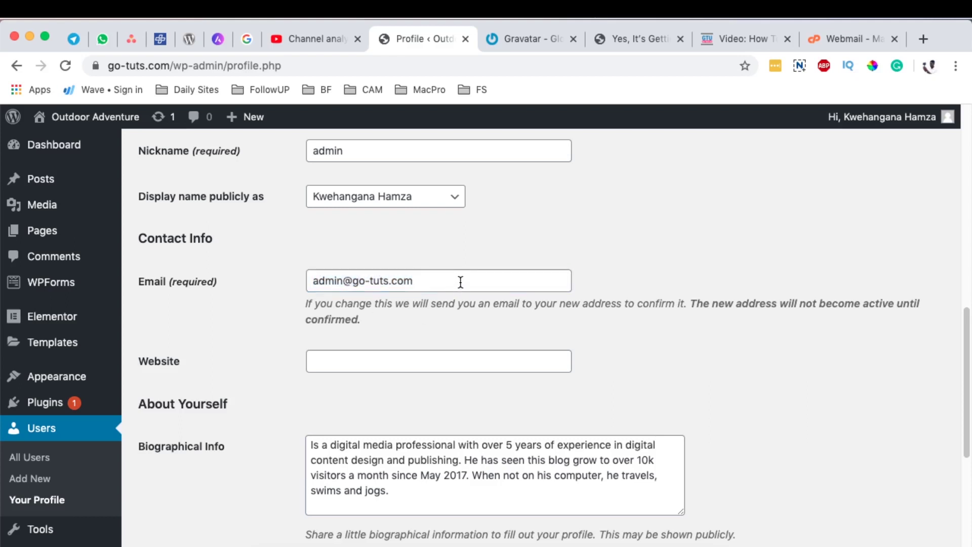
{"action": "left_click_drag", "start_coordinate": [460, 282], "coordinate": [309, 281]}
{"action": "key", "text": "super+c"}
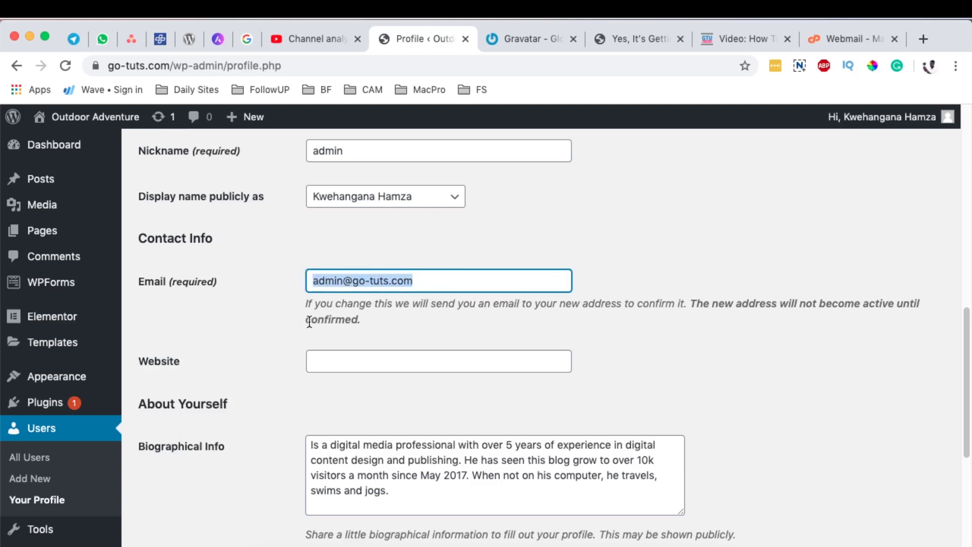
{"action": "scroll", "coordinate": [309, 322], "scroll_direction": "down", "scroll_amount": 3}
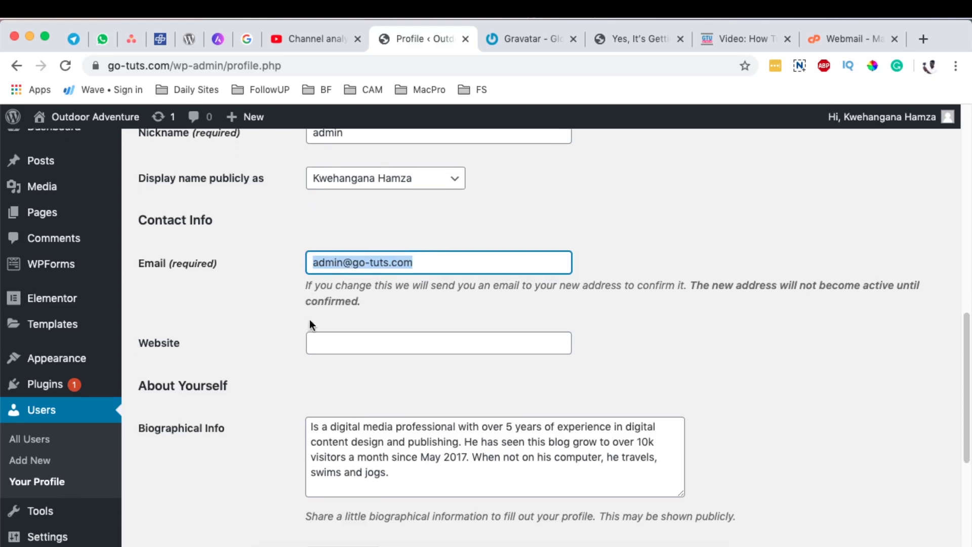
{"action": "scroll", "coordinate": [310, 318], "scroll_direction": "down", "scroll_amount": 3}
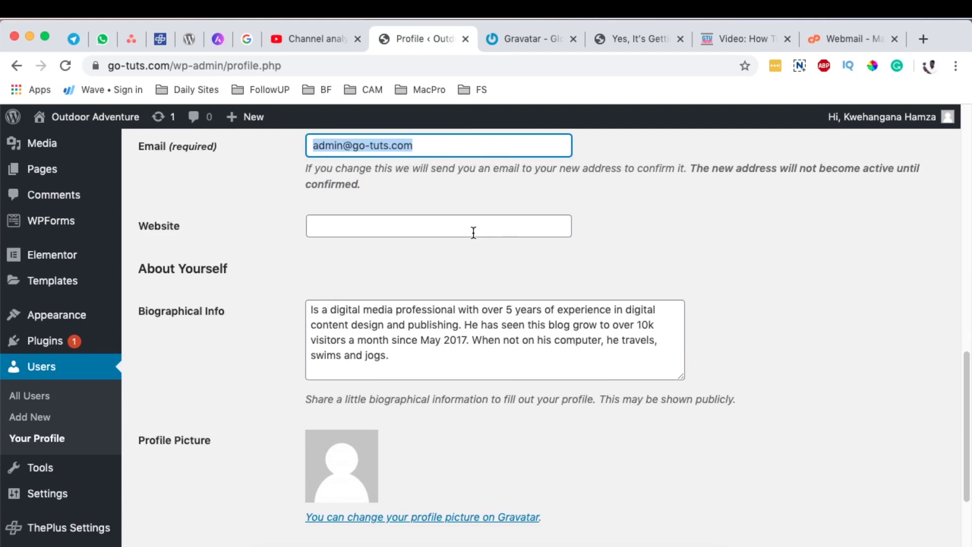
{"action": "scroll", "coordinate": [473, 230], "scroll_direction": "up", "scroll_amount": 4}
{"action": "left_click_drag", "start_coordinate": [439, 240], "coordinate": [331, 238]}
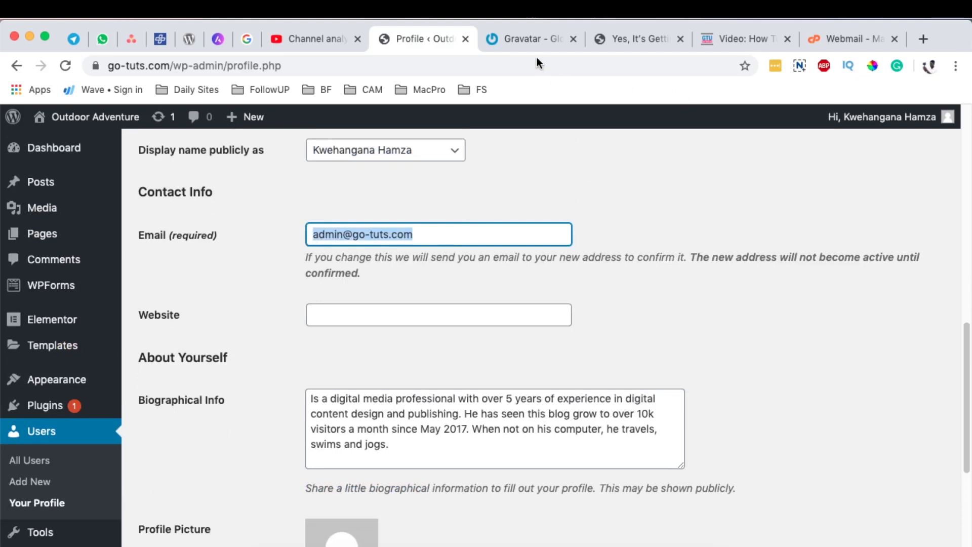
- Return to the Gravatar home page and start signing in to the account
{"action": "left_click", "coordinate": [536, 40]}
{"action": "left_click", "coordinate": [128, 70]}
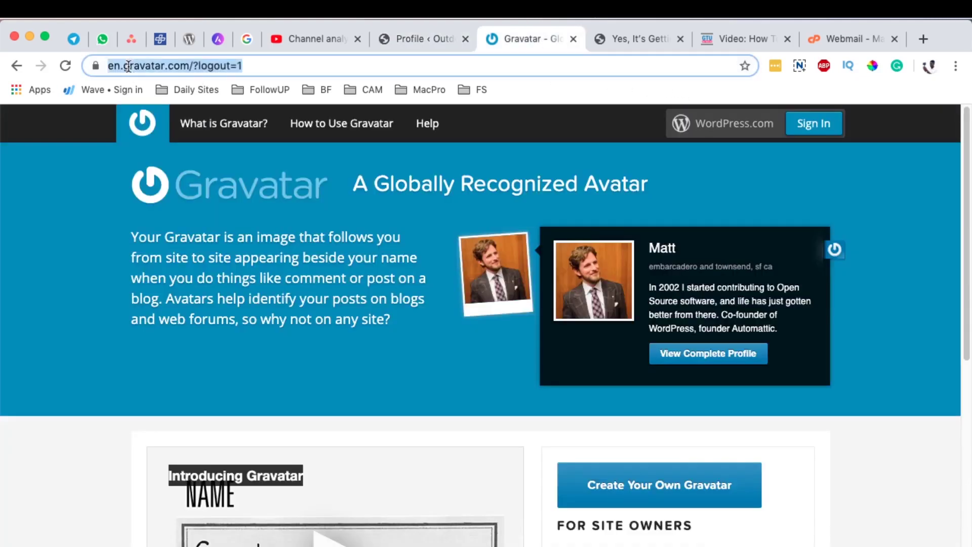
{"action": "left_click", "coordinate": [811, 126]}
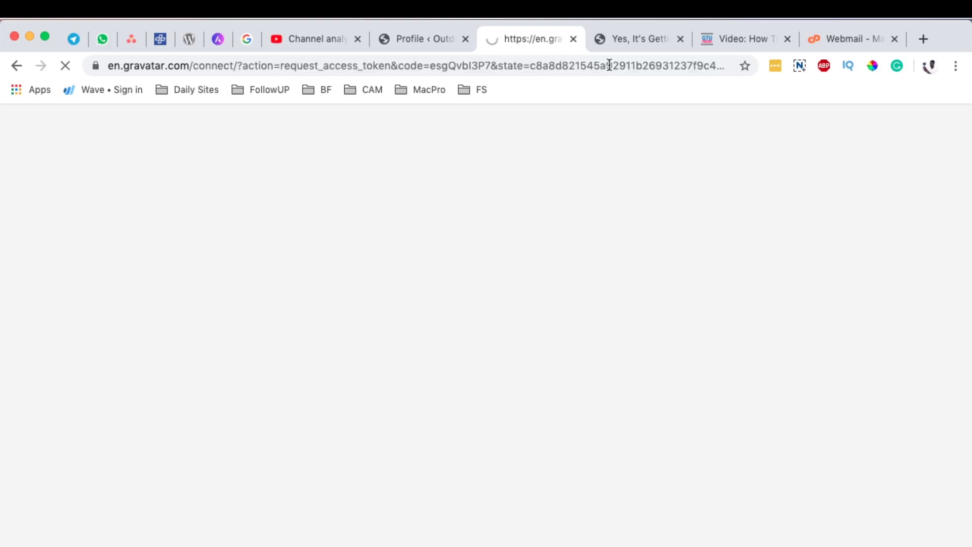
- Check the blog post's About The Author grey placeholder avatar against the gotechug example
{"action": "left_click", "coordinate": [623, 41]}
{"action": "scroll", "coordinate": [493, 284], "scroll_direction": "up", "scroll_amount": 3}
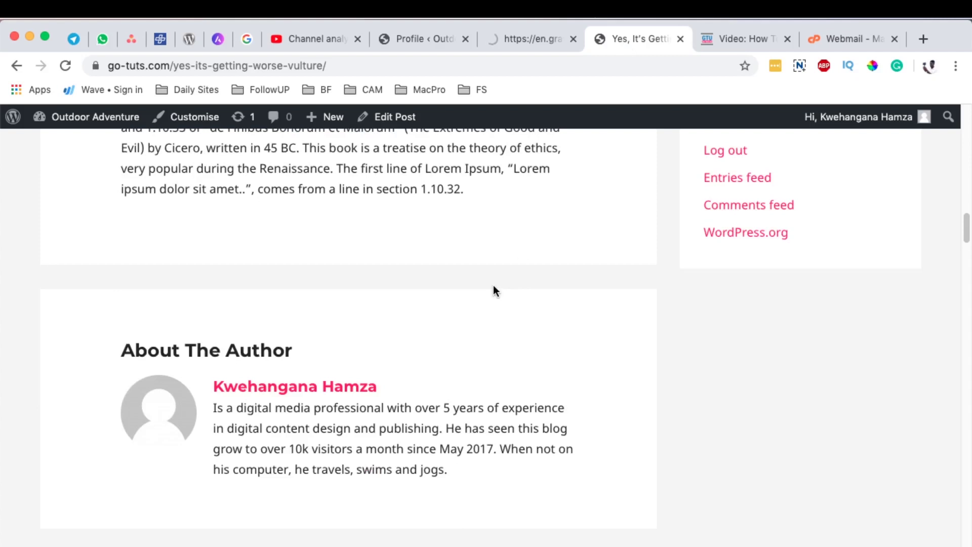
{"action": "scroll", "coordinate": [493, 284], "scroll_direction": "down", "scroll_amount": 1}
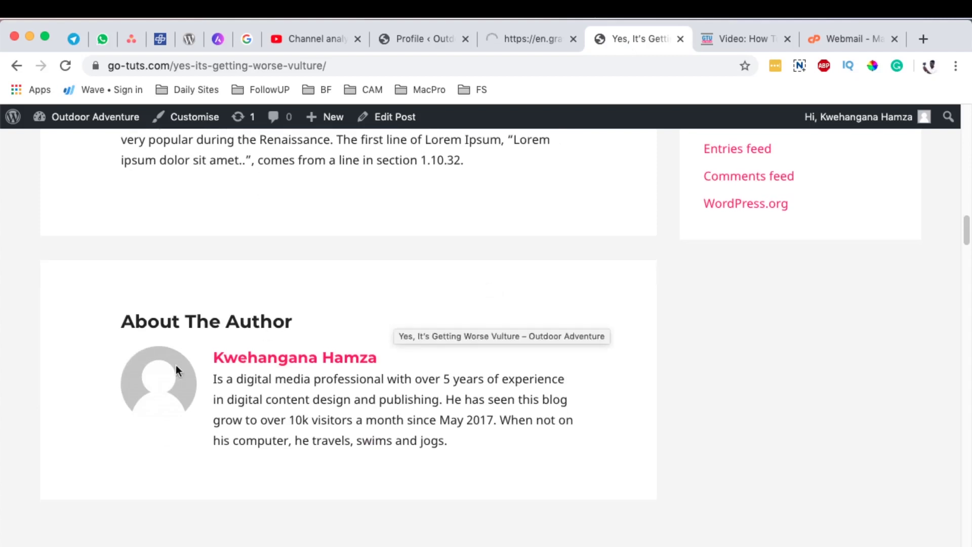
{"action": "left_click", "coordinate": [165, 64]}
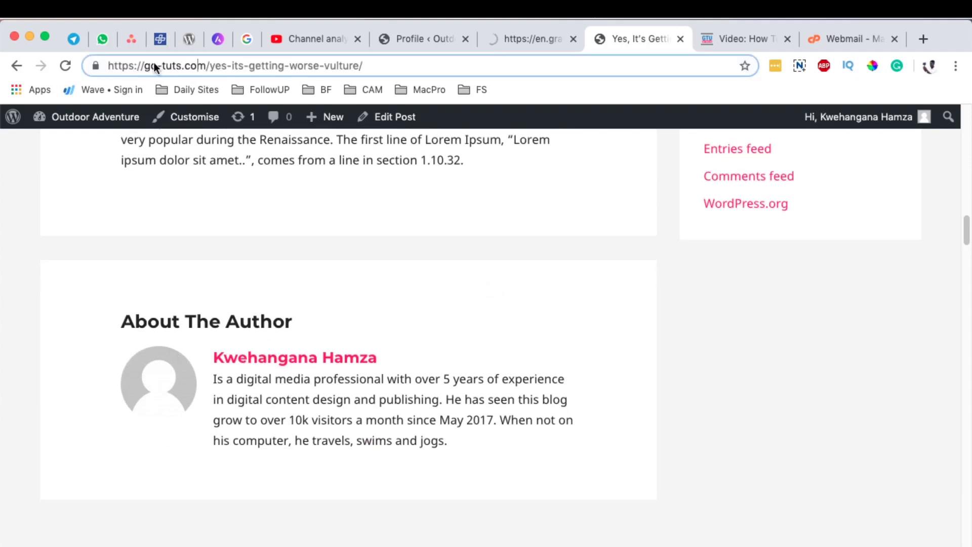
{"action": "scroll", "coordinate": [341, 378], "scroll_direction": "down", "scroll_amount": 10}
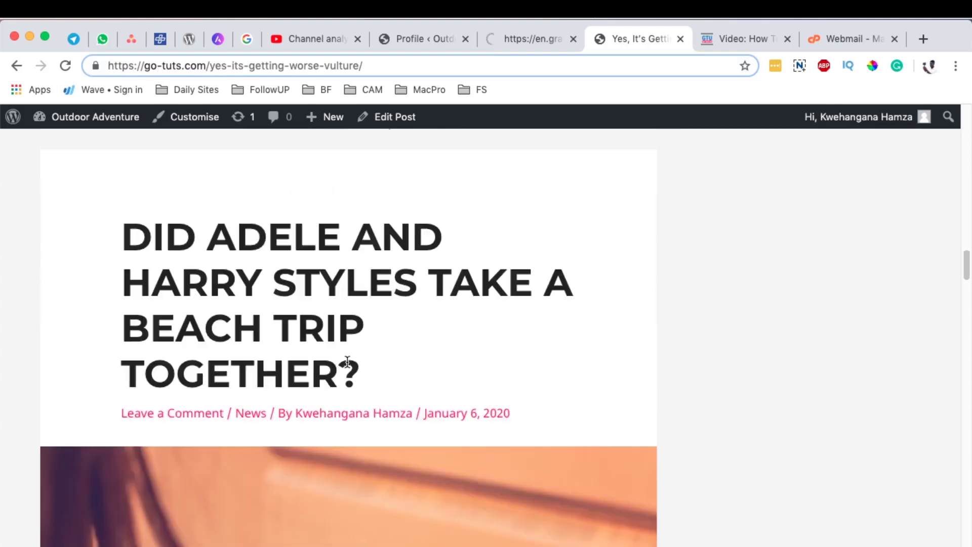
{"action": "scroll", "coordinate": [347, 360], "scroll_direction": "down", "scroll_amount": 15}
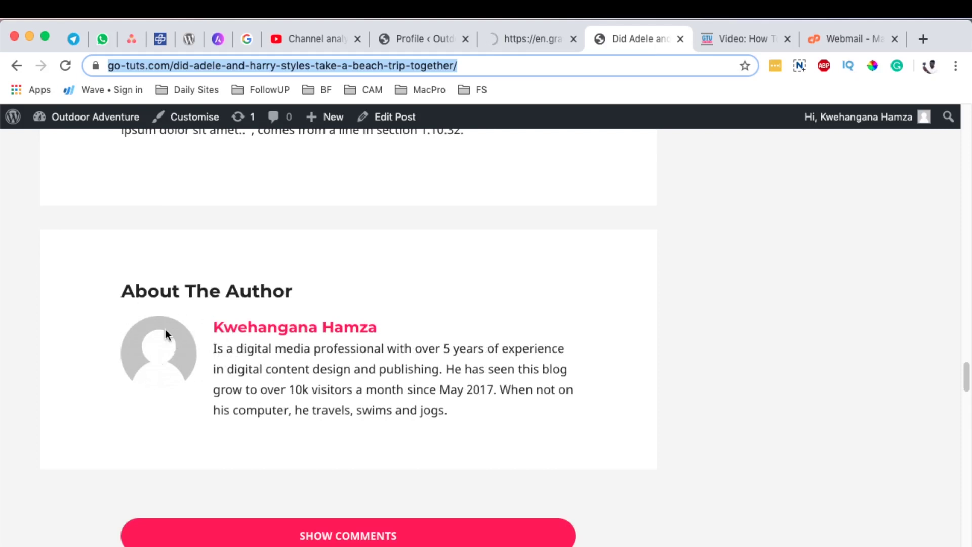
{"action": "key", "text": "ctrl+Tab"}
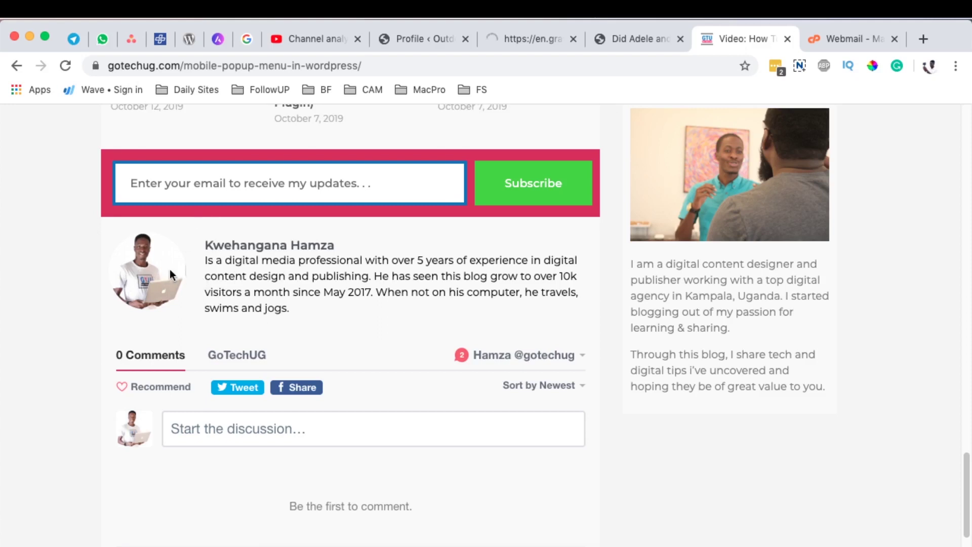
{"action": "left_click", "coordinate": [622, 34]}
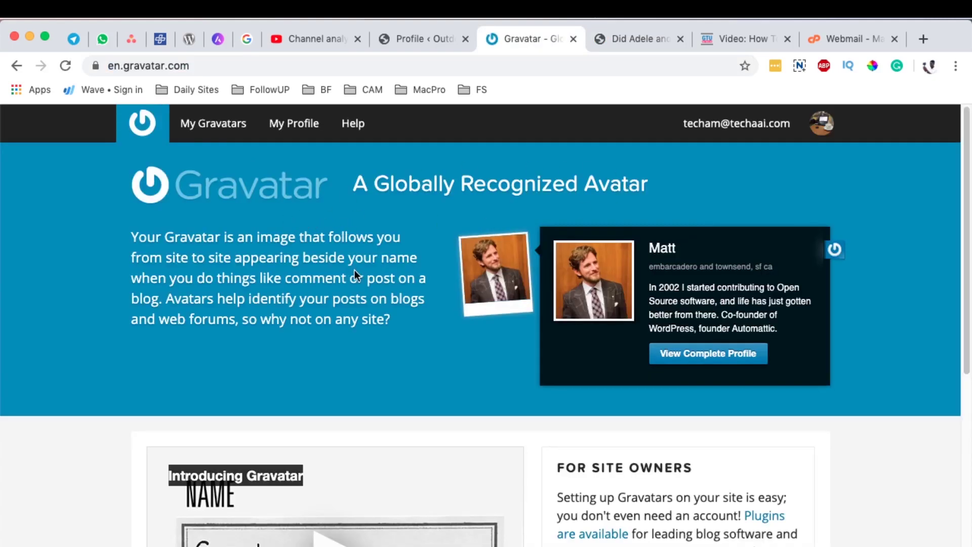
- Bring up the list of email addresses on the Gravatar account
{"action": "left_click", "coordinate": [215, 130]}
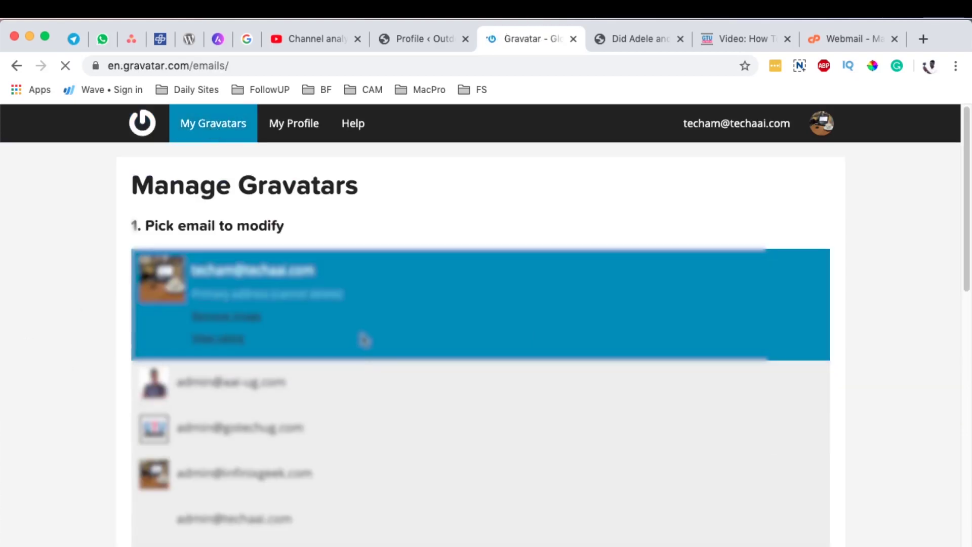
{"action": "scroll", "coordinate": [364, 339], "scroll_direction": "down", "scroll_amount": 5}
{"action": "scroll", "coordinate": [394, 312], "scroll_direction": "down", "scroll_amount": 5}
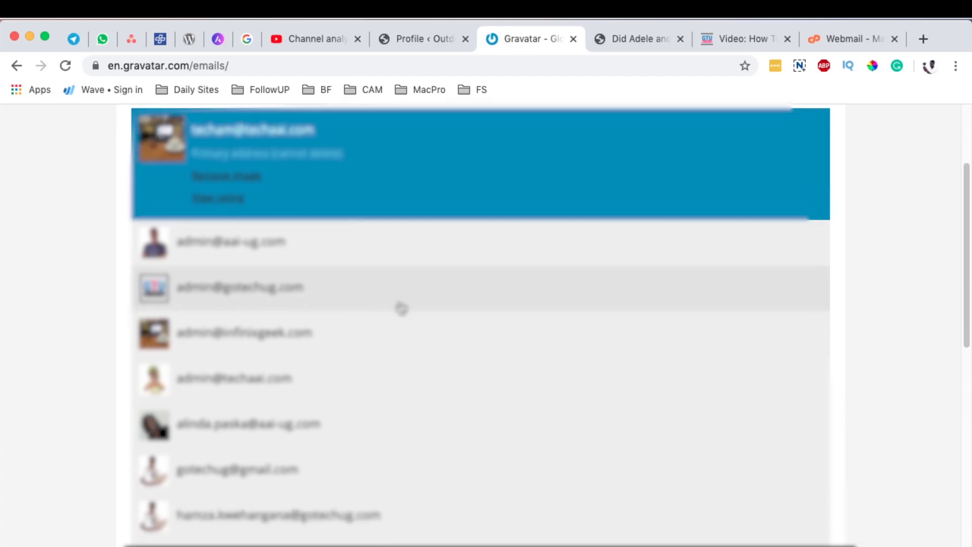
{"action": "scroll", "coordinate": [401, 306], "scroll_direction": "down", "scroll_amount": 1}
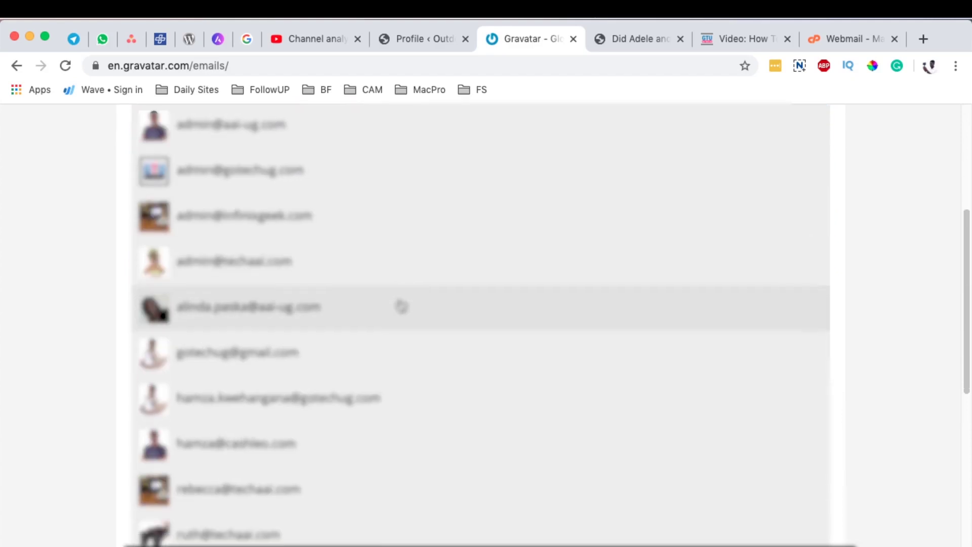
{"action": "scroll", "coordinate": [351, 352], "scroll_direction": "down", "scroll_amount": 5}
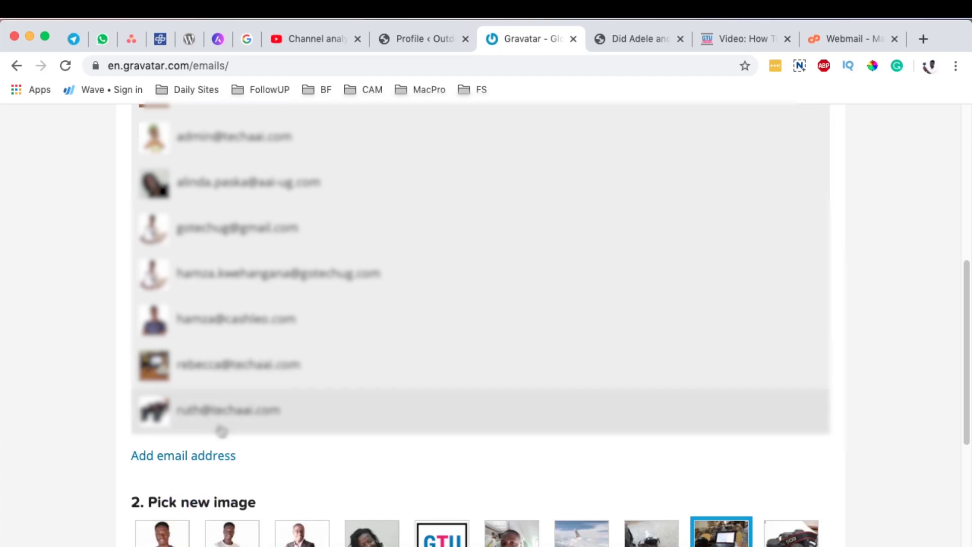
- Add the pasted WordPress admin email address to the Gravatar account
{"action": "left_click", "coordinate": [159, 458]}
{"action": "left_click", "coordinate": [384, 281]}
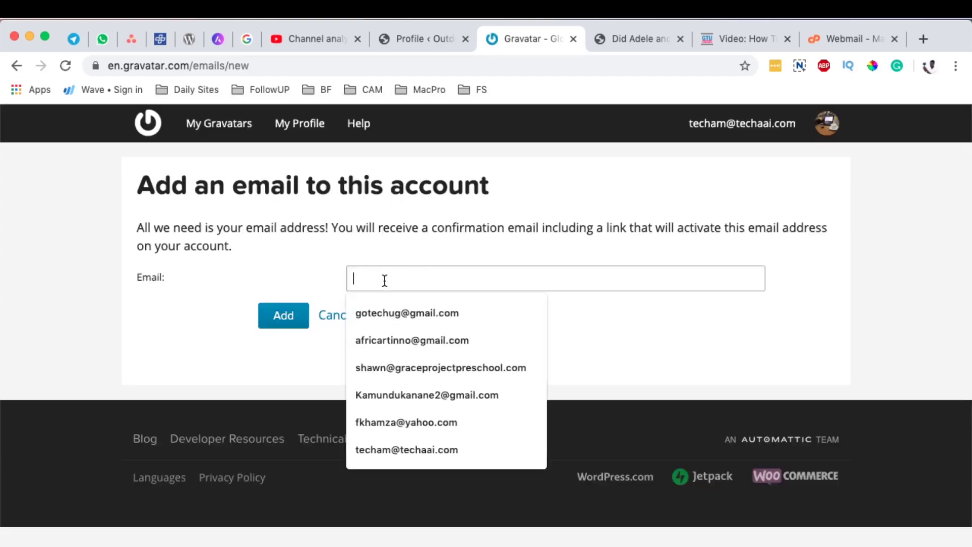
{"action": "key", "text": "super+v"}
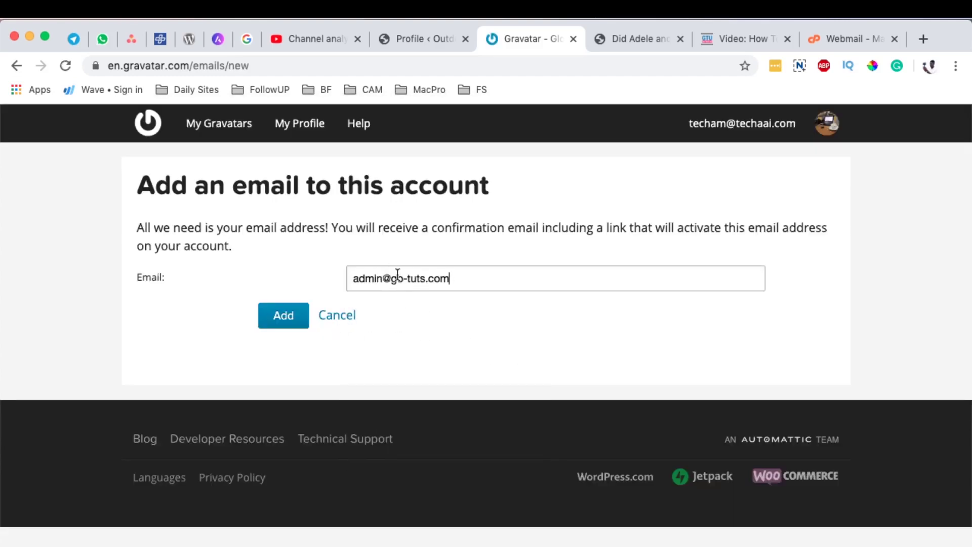
{"action": "left_click_drag", "start_coordinate": [411, 278], "coordinate": [437, 274]}
{"action": "left_click", "coordinate": [280, 318]}
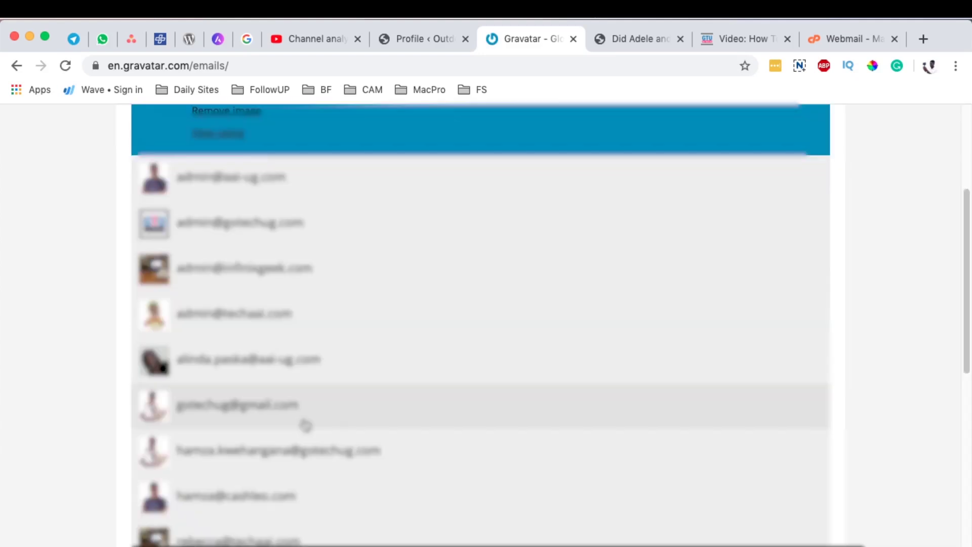
{"action": "scroll", "coordinate": [308, 424], "scroll_direction": "down", "scroll_amount": 2}
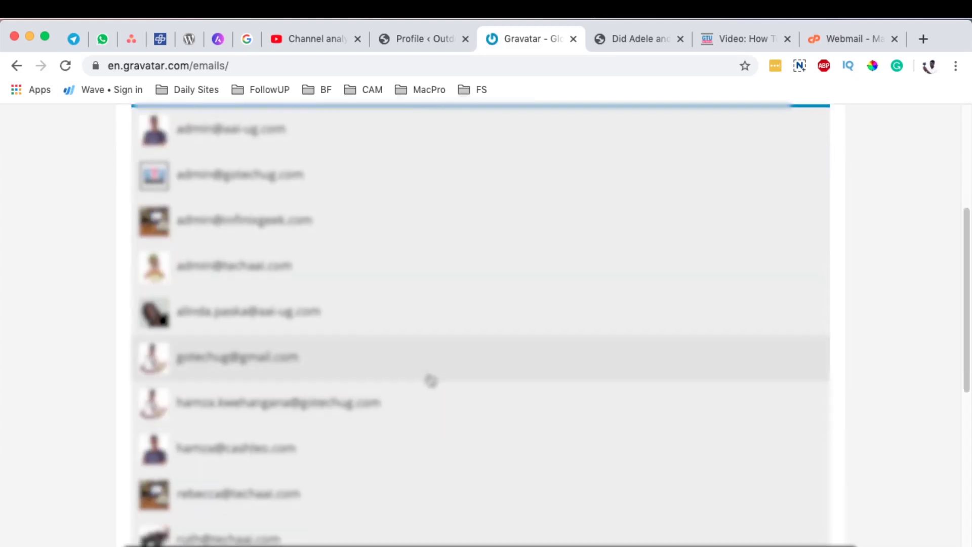
{"action": "scroll", "coordinate": [567, 263], "scroll_direction": "down", "scroll_amount": 1}
- Refresh the webmail inbox and open Gravatar's 'Verify email addition' message
{"action": "left_click", "coordinate": [857, 41]}
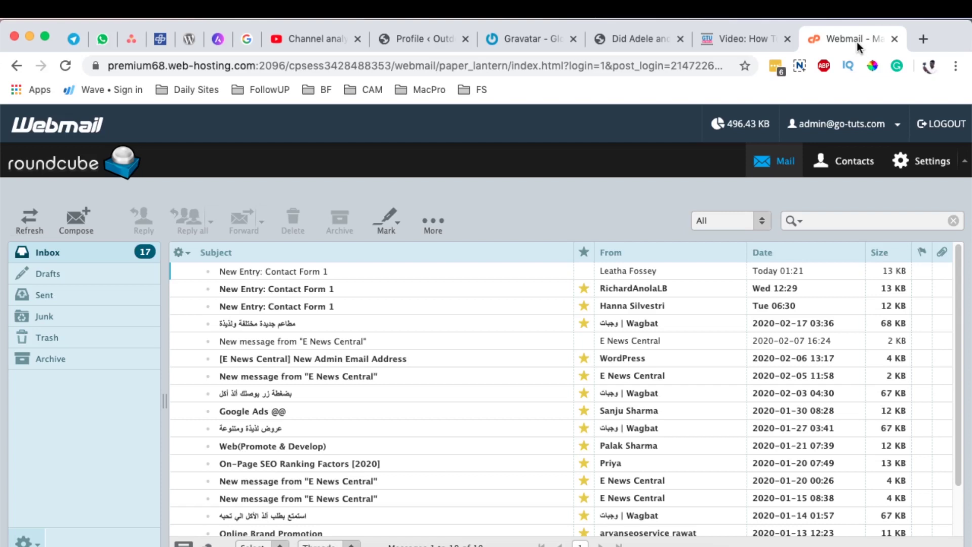
{"action": "left_click", "coordinate": [67, 252]}
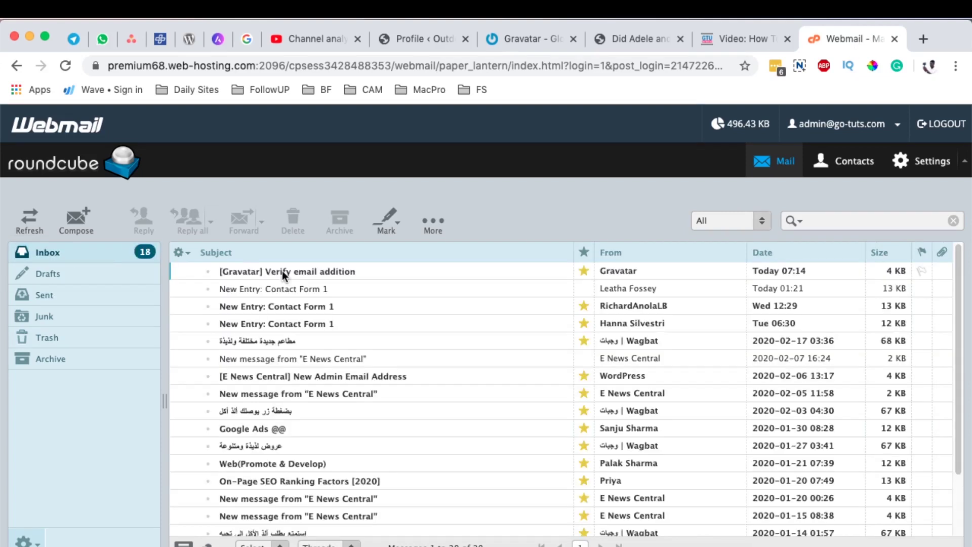
{"action": "double_click", "coordinate": [282, 270]}
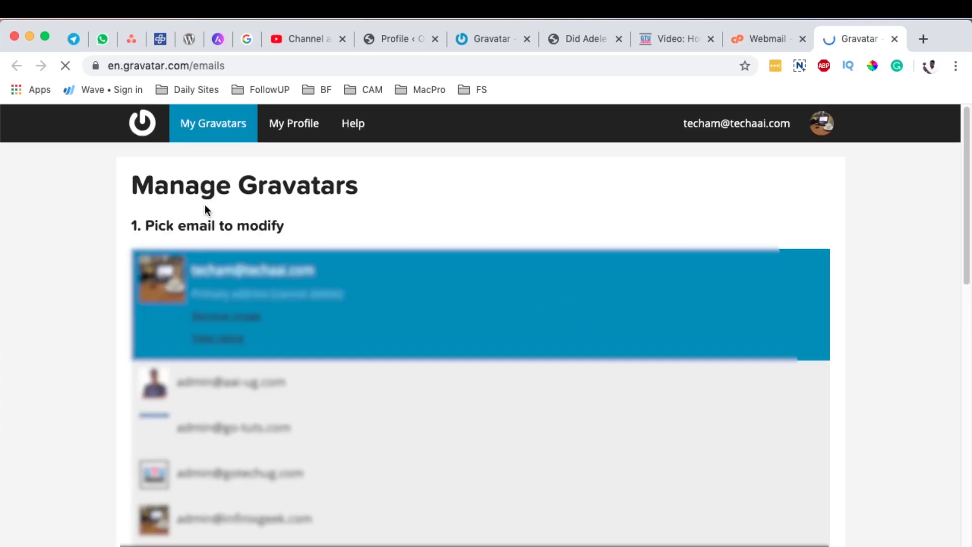
- Assign the laptop-and-coffee desk photo to the admin email address and recheck it
{"action": "scroll", "coordinate": [296, 442], "scroll_direction": "down", "scroll_amount": 3}
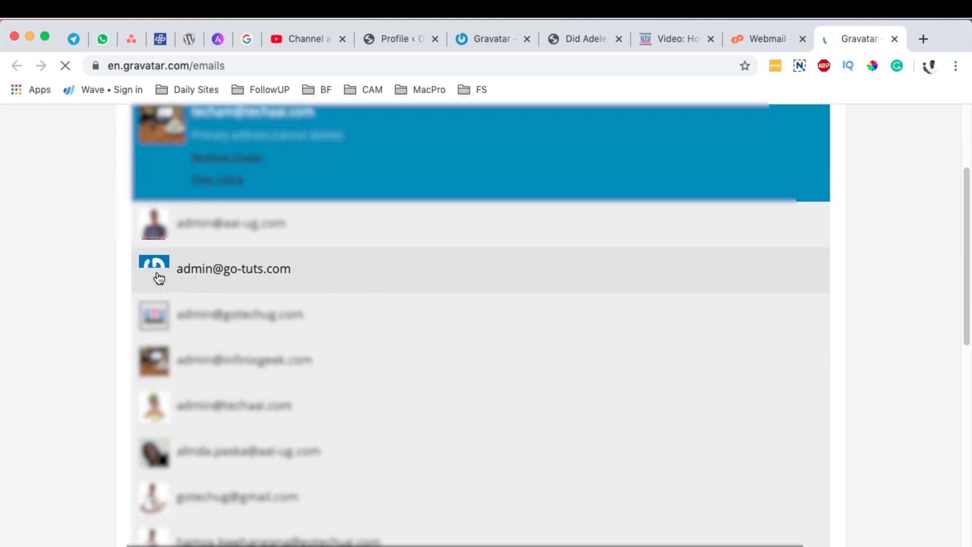
{"action": "left_click", "coordinate": [238, 279]}
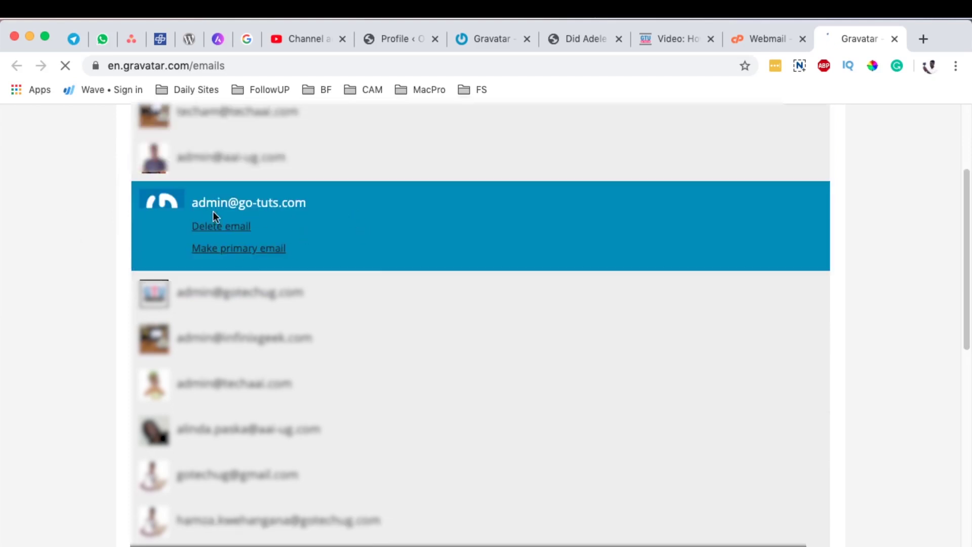
{"action": "scroll", "coordinate": [488, 326], "scroll_direction": "down", "scroll_amount": 7}
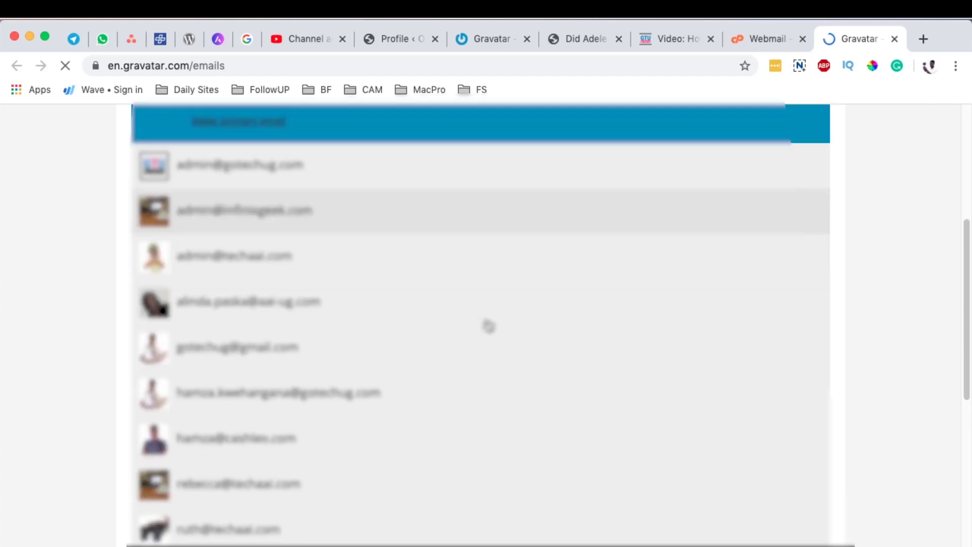
{"action": "scroll", "coordinate": [524, 323], "scroll_direction": "down", "scroll_amount": 1}
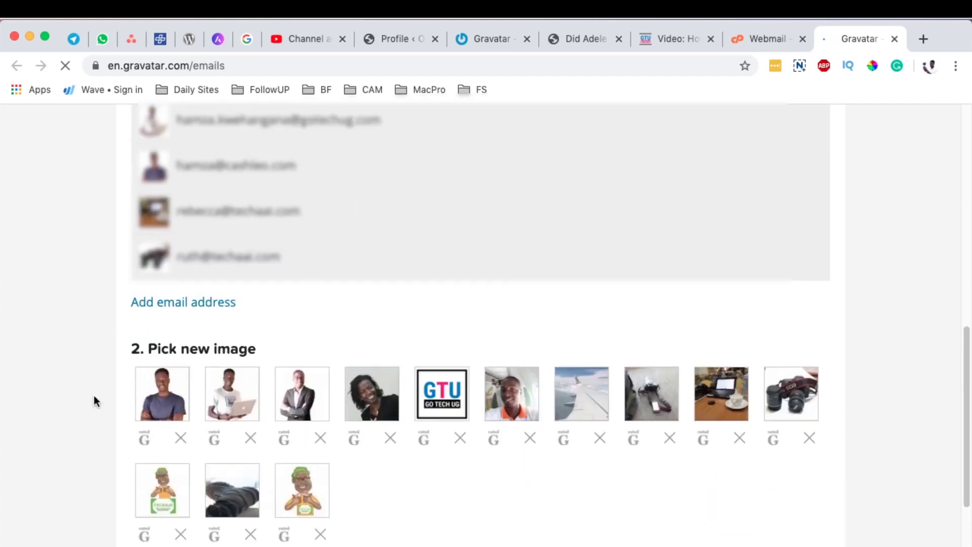
{"action": "scroll", "coordinate": [532, 463], "scroll_direction": "down", "scroll_amount": 1}
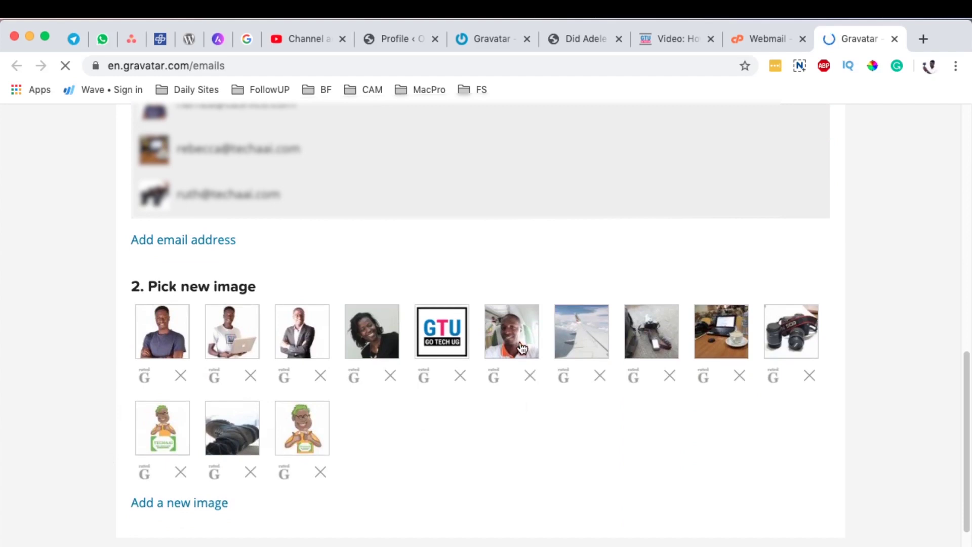
{"action": "left_click", "coordinate": [729, 344]}
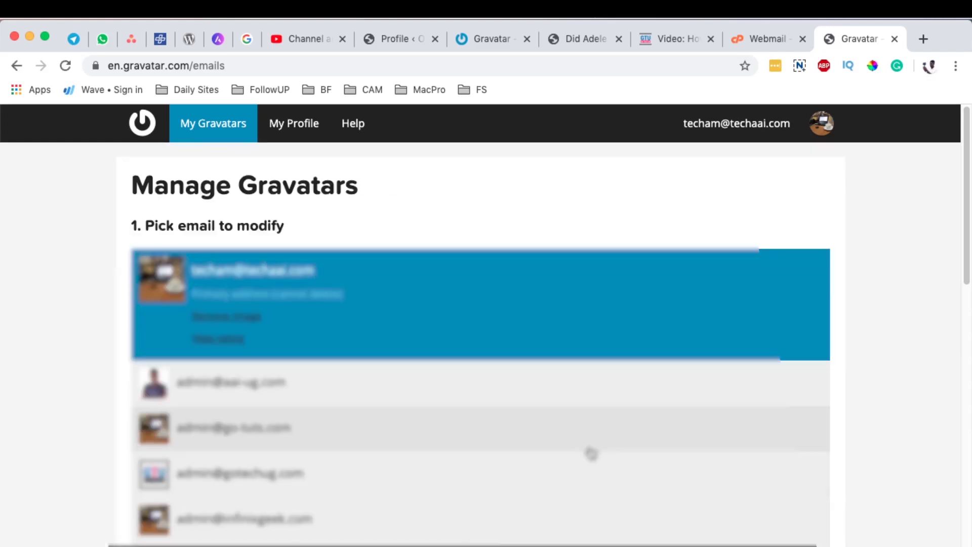
{"action": "scroll", "coordinate": [562, 440], "scroll_direction": "down", "scroll_amount": 3}
{"action": "left_click", "coordinate": [233, 309]}
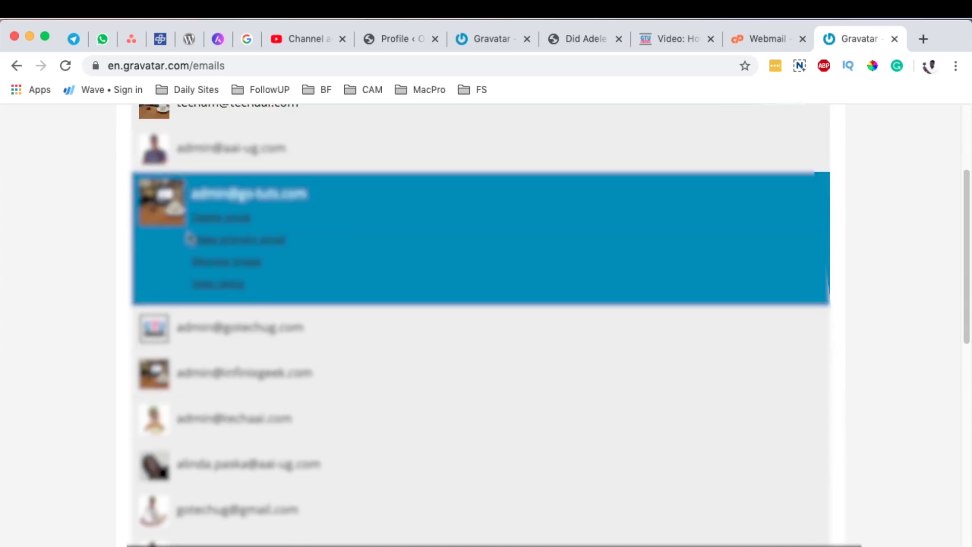
{"action": "scroll", "coordinate": [660, 386], "scroll_direction": "down", "scroll_amount": 8}
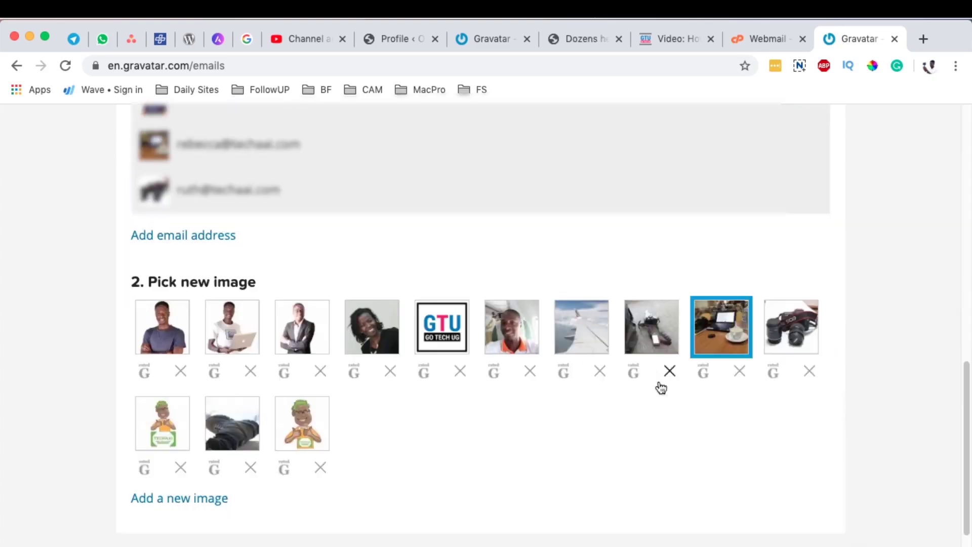
{"action": "scroll", "coordinate": [233, 167], "scroll_direction": "up", "scroll_amount": 8}
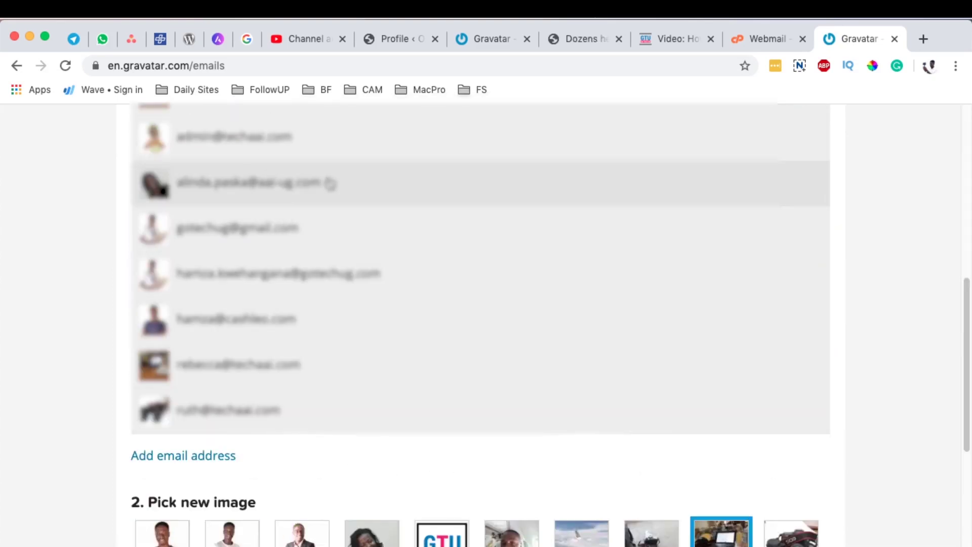
{"action": "scroll", "coordinate": [445, 323], "scroll_direction": "down", "scroll_amount": 4}
{"action": "scroll", "coordinate": [446, 323], "scroll_direction": "up", "scroll_amount": 5}
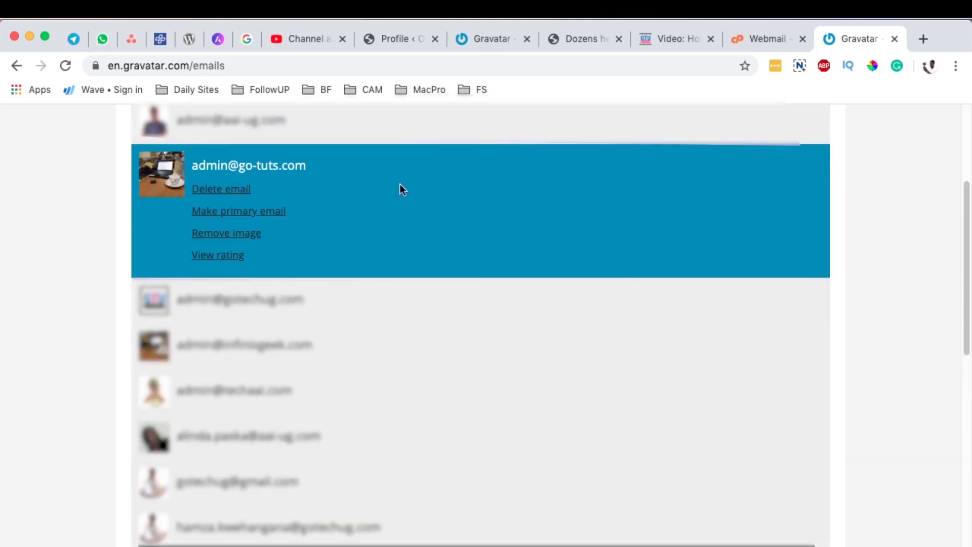
{"action": "scroll", "coordinate": [545, 406], "scroll_direction": "down", "scroll_amount": 8}
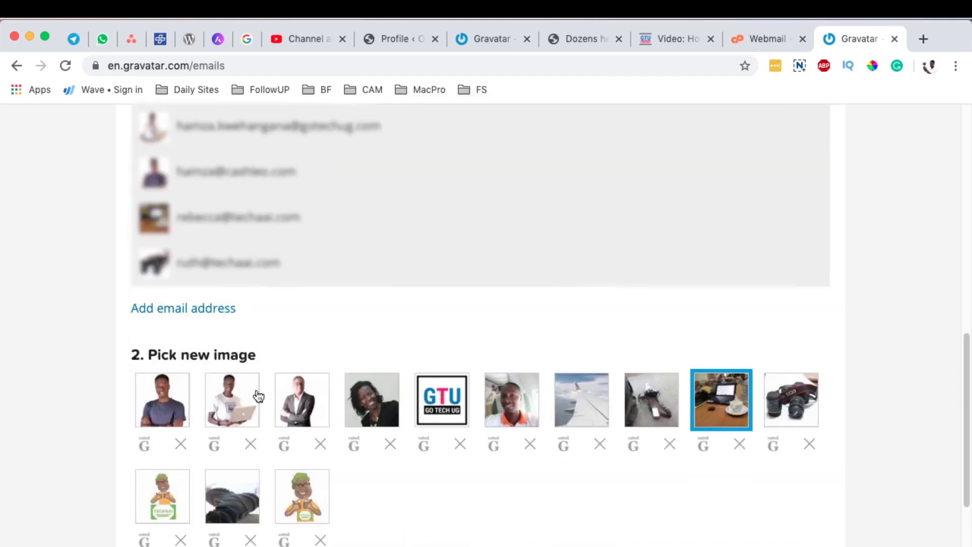
{"action": "scroll", "coordinate": [248, 471], "scroll_direction": "down", "scroll_amount": 2}
{"action": "left_click", "coordinate": [185, 465]}
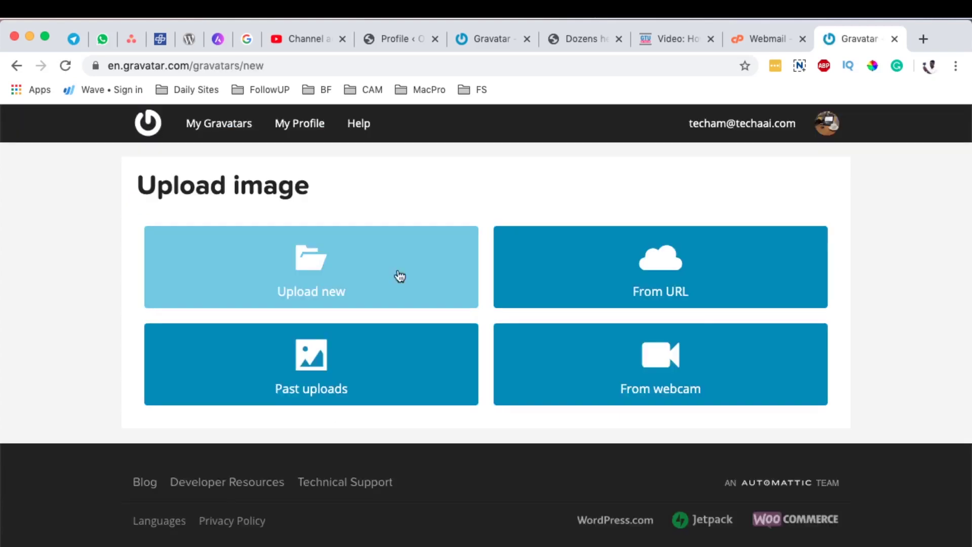
{"action": "left_click", "coordinate": [313, 269]}
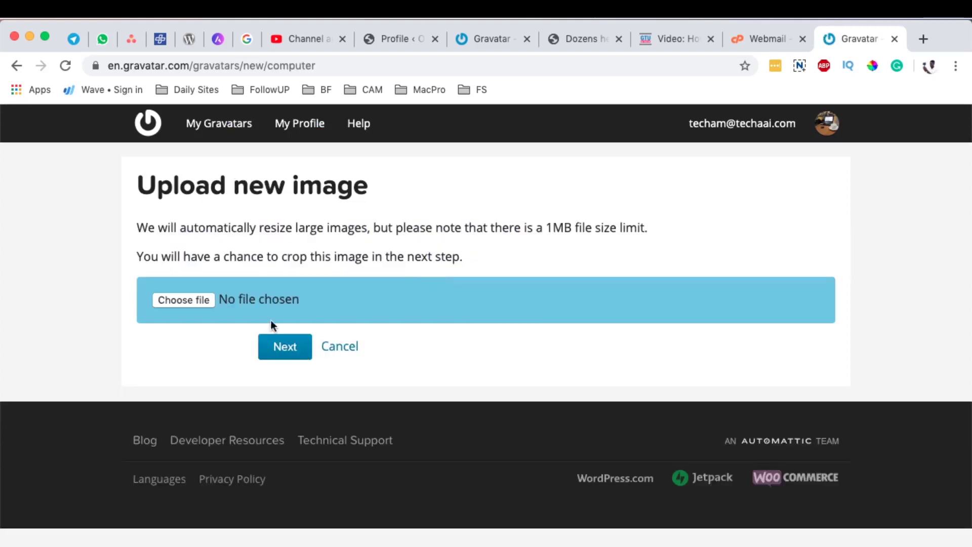
{"action": "left_click", "coordinate": [342, 349]}
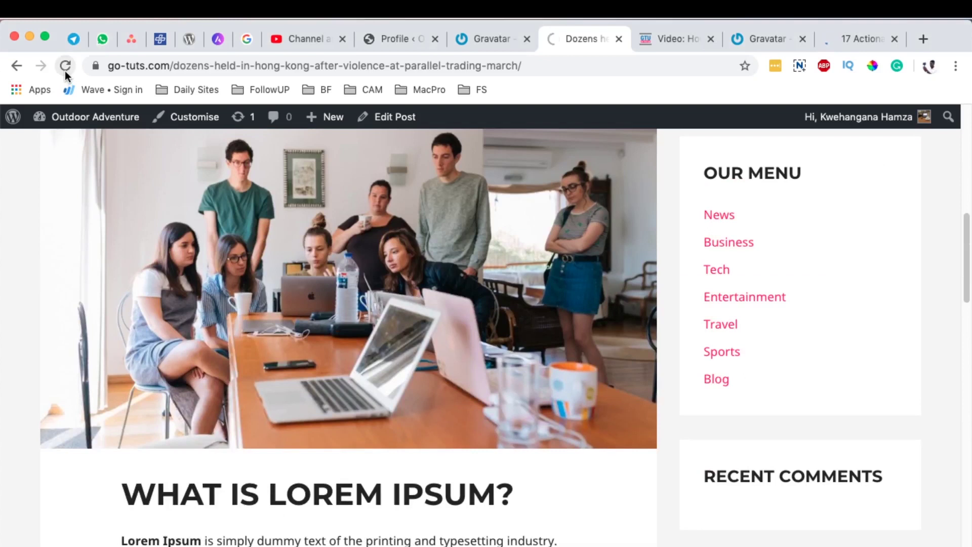
- Reload the blog post to show the new avatar, cross-checking the Gravatar and profile pages
{"action": "left_click", "coordinate": [64, 65]}
{"action": "scroll", "coordinate": [299, 339], "scroll_direction": "down", "scroll_amount": 20}
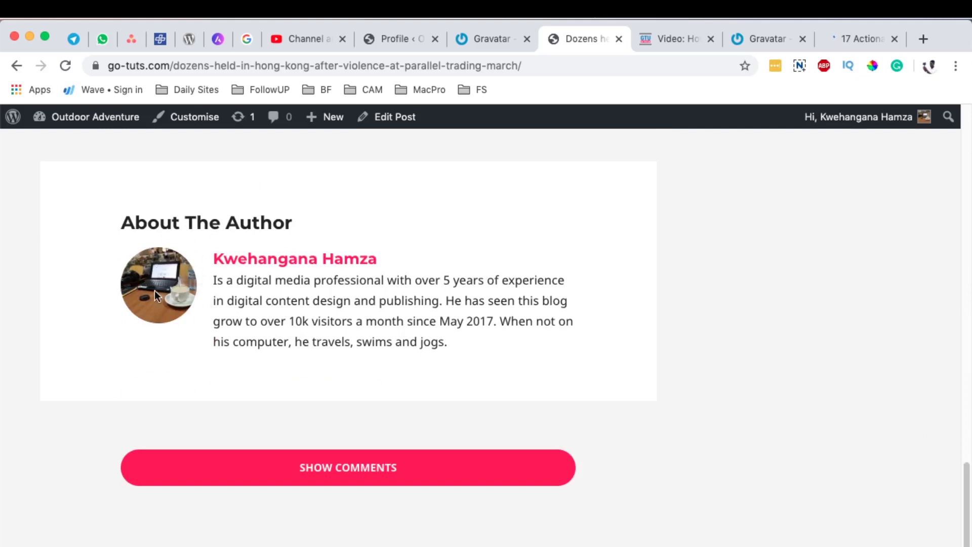
{"action": "left_click", "coordinate": [482, 40]}
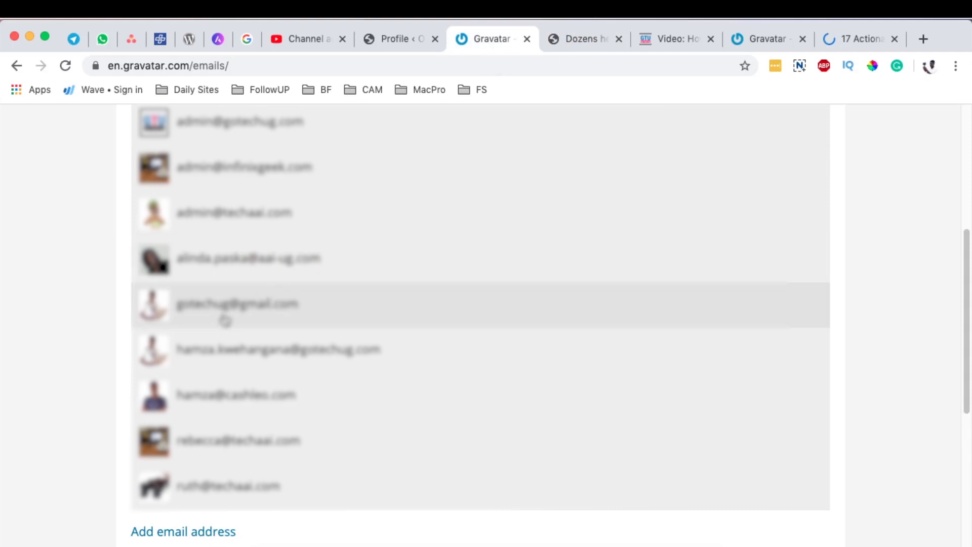
{"action": "scroll", "coordinate": [225, 320], "scroll_direction": "up", "scroll_amount": 5}
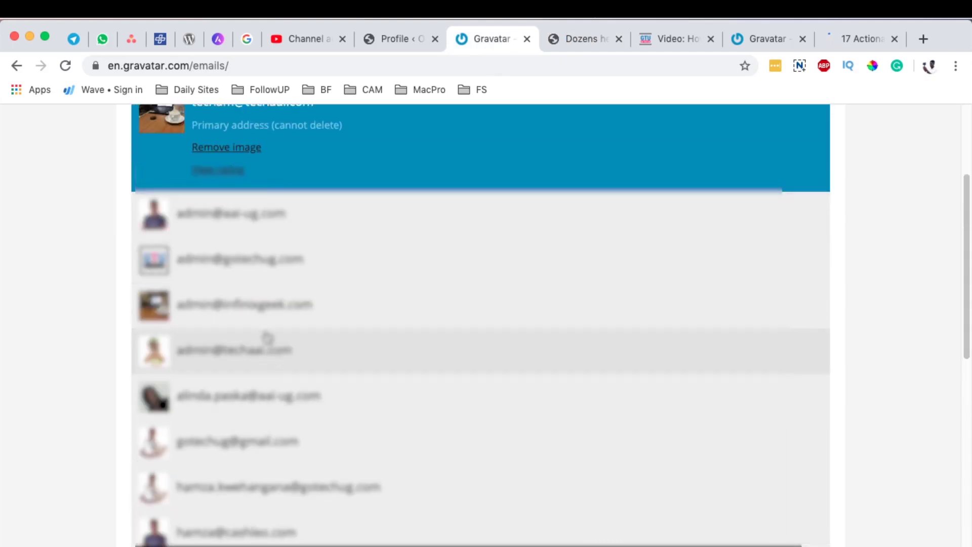
{"action": "scroll", "coordinate": [304, 291], "scroll_direction": "up", "scroll_amount": 3}
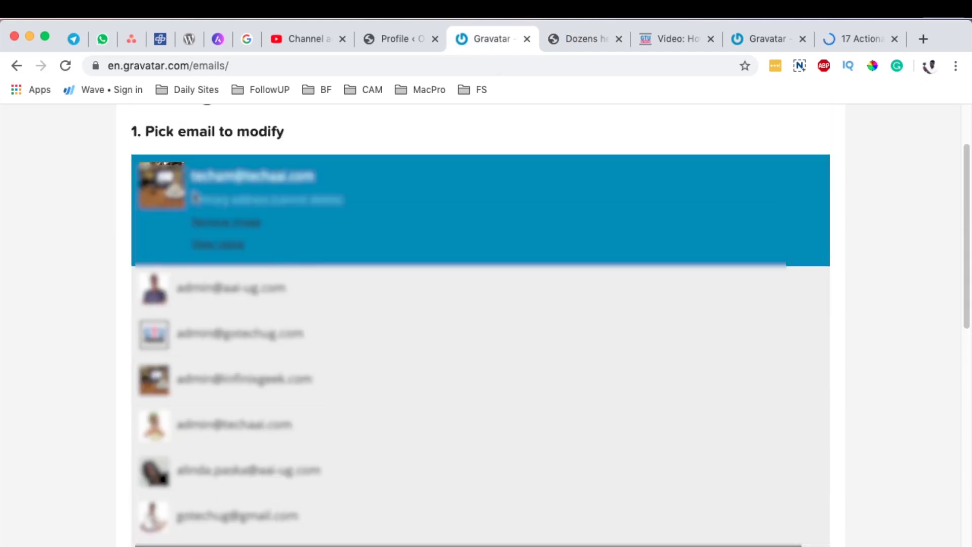
{"action": "scroll", "coordinate": [304, 354], "scroll_direction": "down", "scroll_amount": 1}
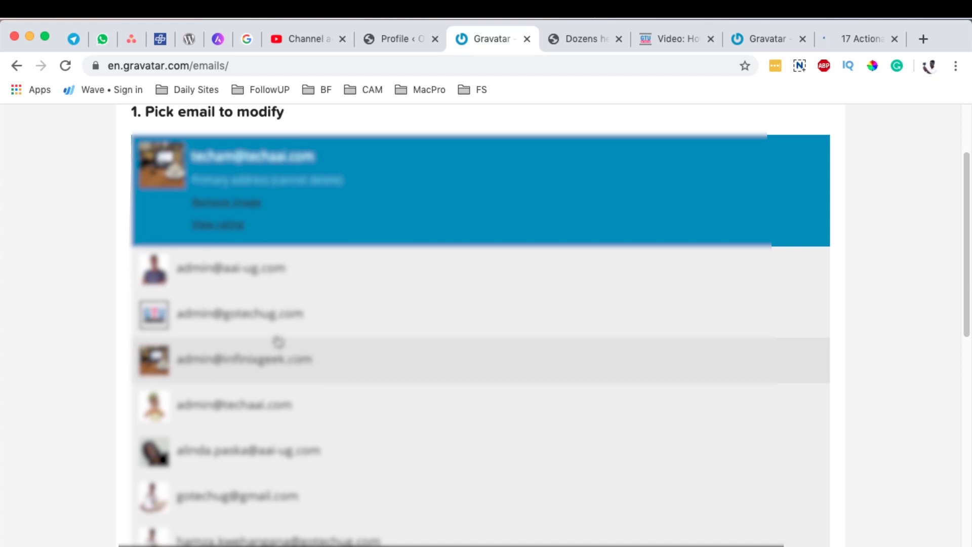
{"action": "scroll", "coordinate": [327, 433], "scroll_direction": "down", "scroll_amount": 7}
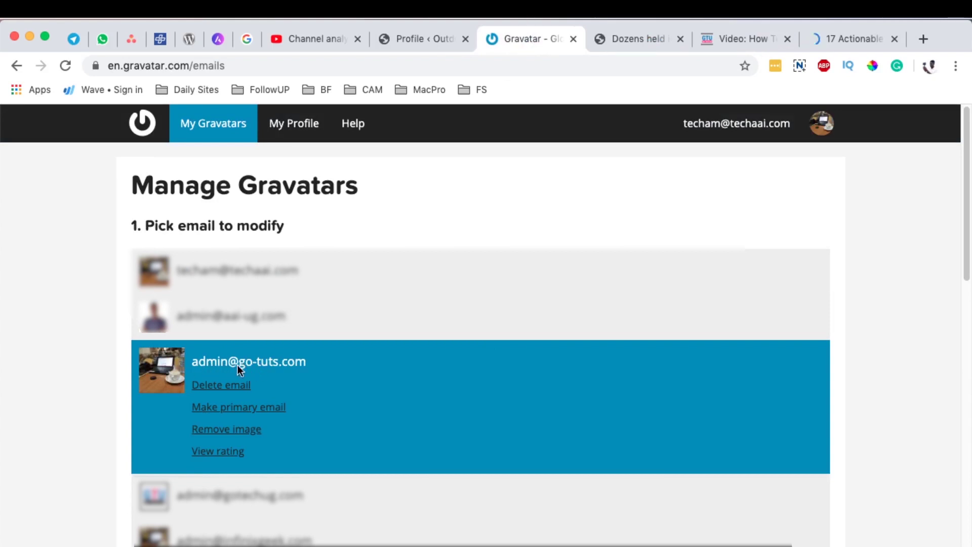
{"action": "left_click", "coordinate": [448, 41]}
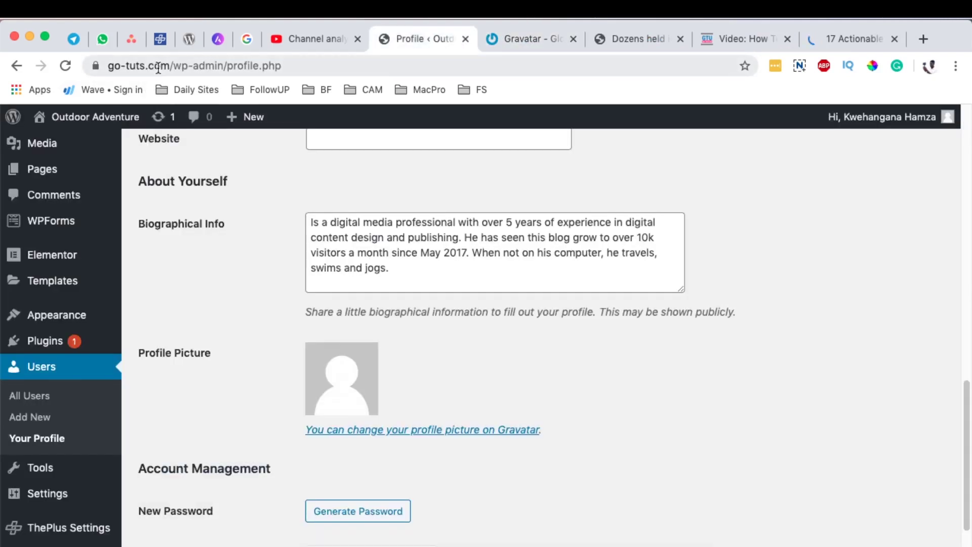
{"action": "left_click", "coordinate": [515, 31]}
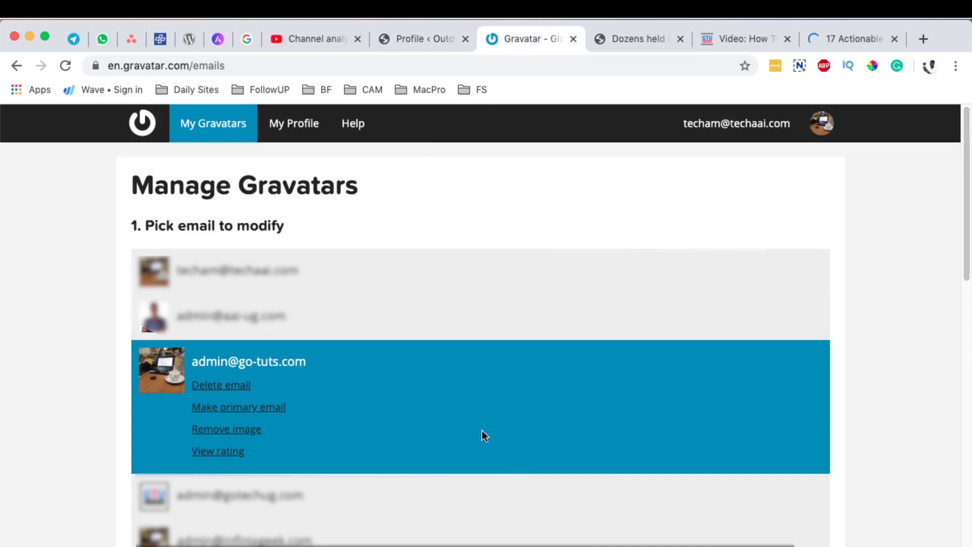
{"action": "left_click", "coordinate": [633, 40]}
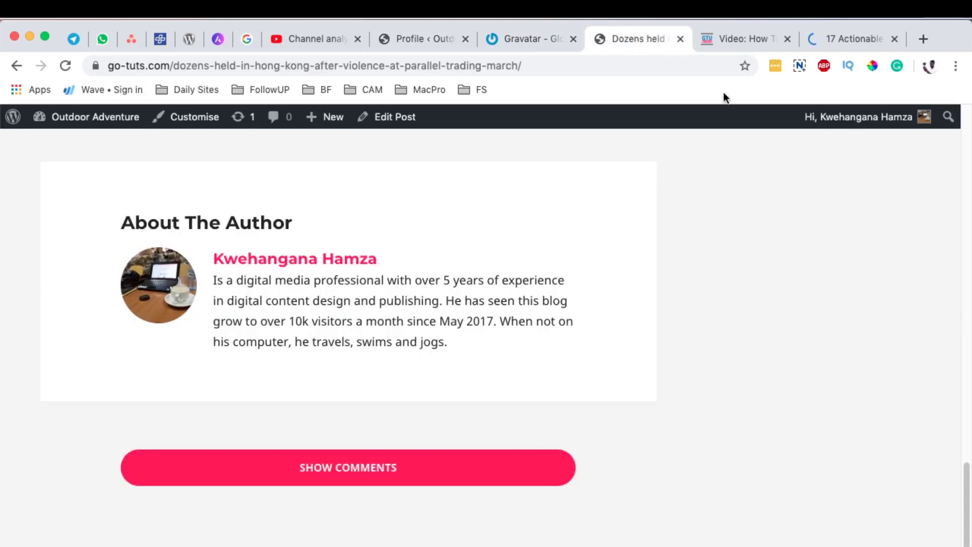
- View the gotechug.com post, highlight 'gotech' in its address, then check the Gravatar list
{"action": "left_click", "coordinate": [757, 41]}
{"action": "scroll", "coordinate": [98, 278], "scroll_direction": "up", "scroll_amount": 3}
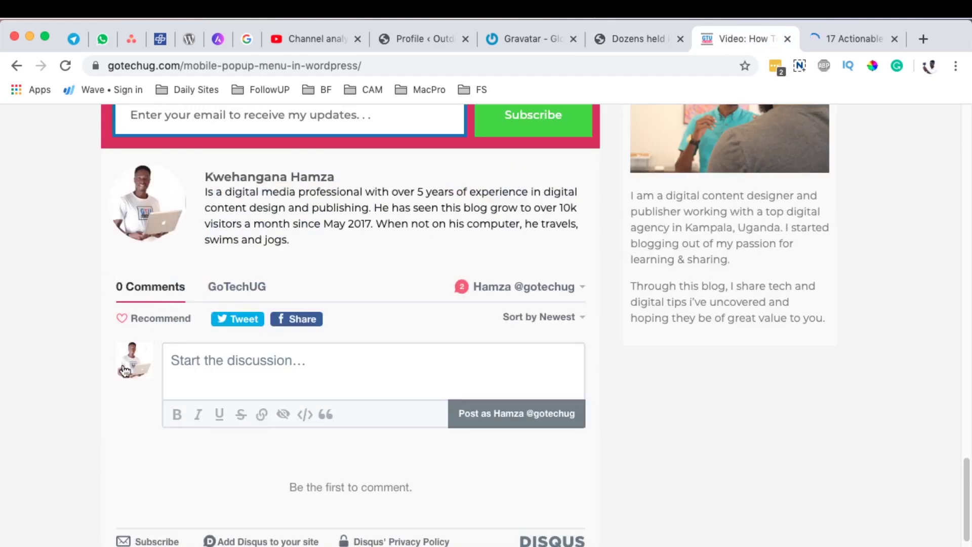
{"action": "left_click", "coordinate": [141, 66]}
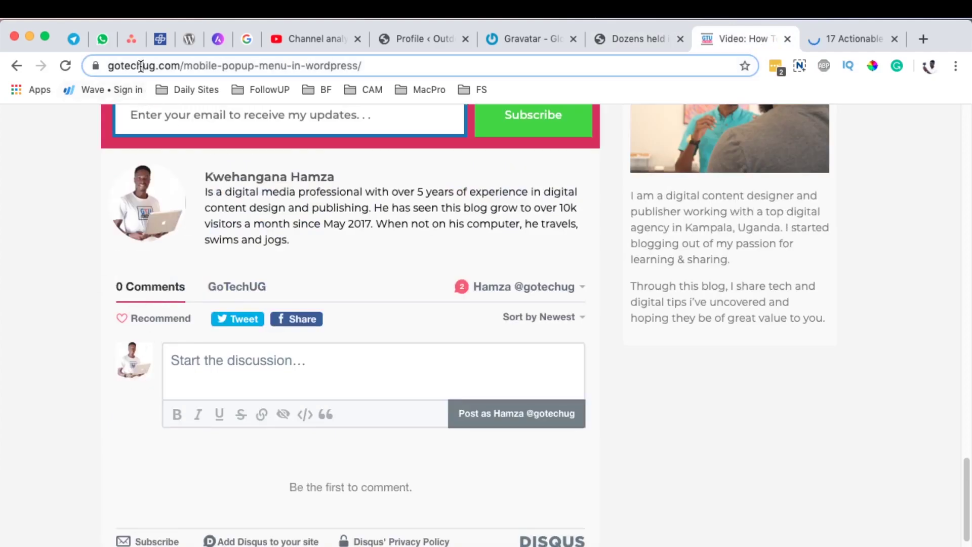
{"action": "left_click_drag", "start_coordinate": [141, 67], "coordinate": [108, 66]}
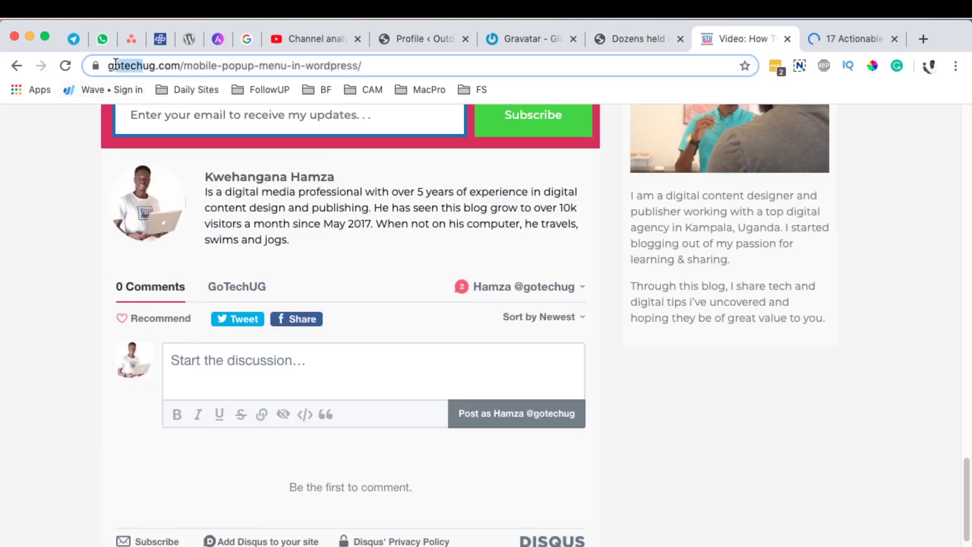
{"action": "left_click", "coordinate": [515, 40]}
{"action": "scroll", "coordinate": [482, 297], "scroll_direction": "down", "scroll_amount": 2}
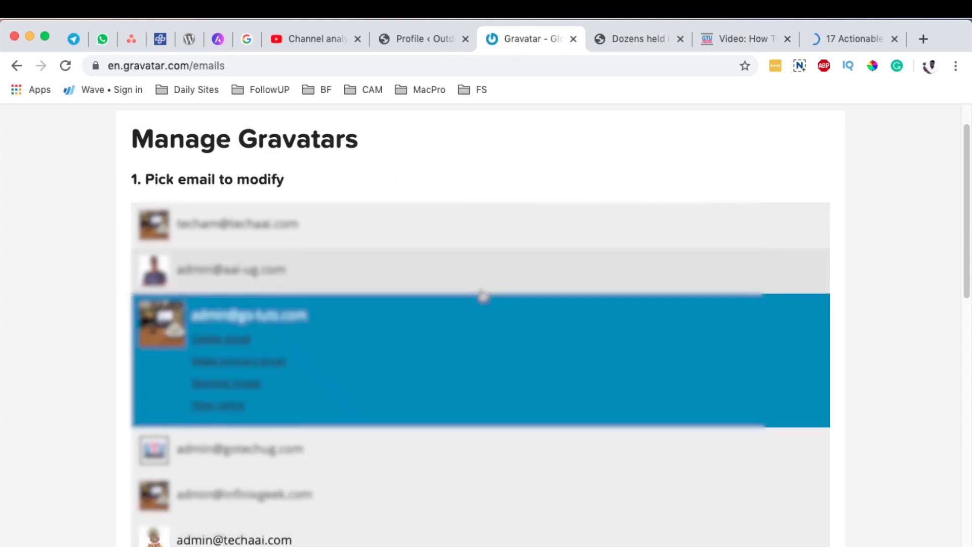
{"action": "scroll", "coordinate": [486, 293], "scroll_direction": "down", "scroll_amount": 5}
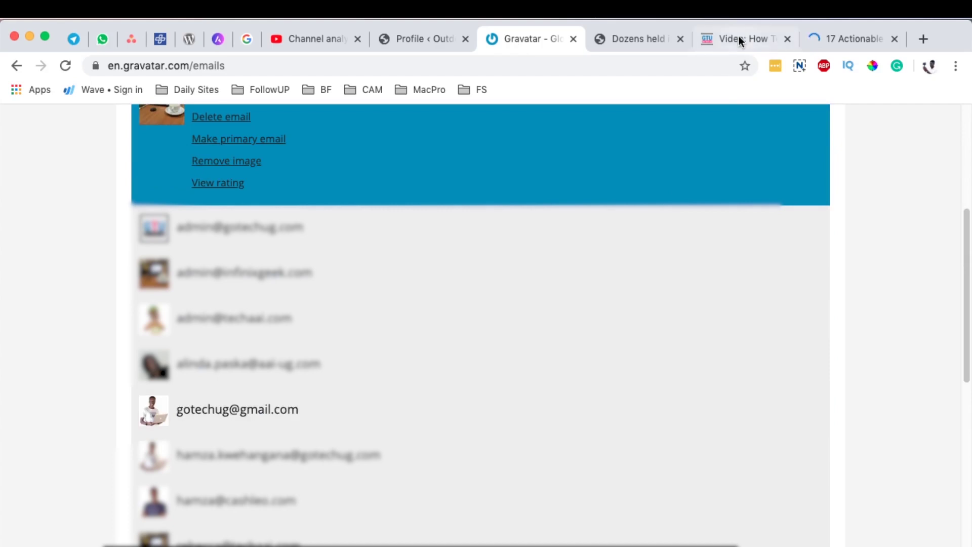
- Review the gotechug.com author bio, then switch to the Backlinko content-marketing article
{"action": "left_click", "coordinate": [738, 38]}
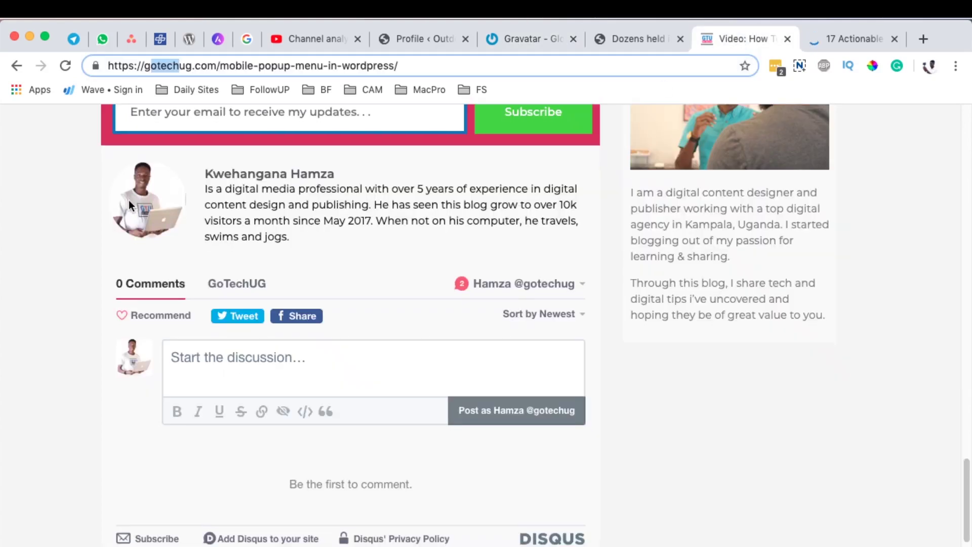
{"action": "scroll", "coordinate": [151, 207], "scroll_direction": "up", "scroll_amount": 1}
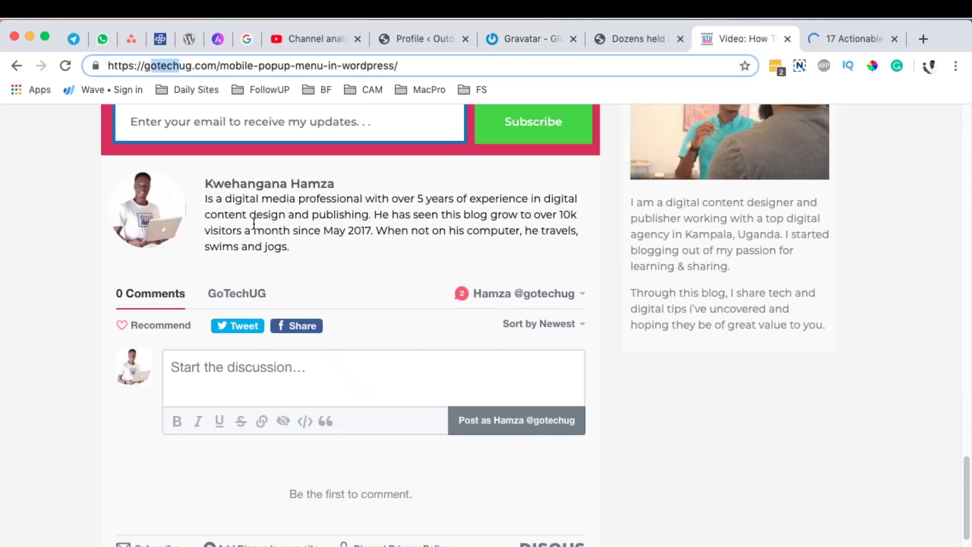
{"action": "left_click", "coordinate": [253, 223]}
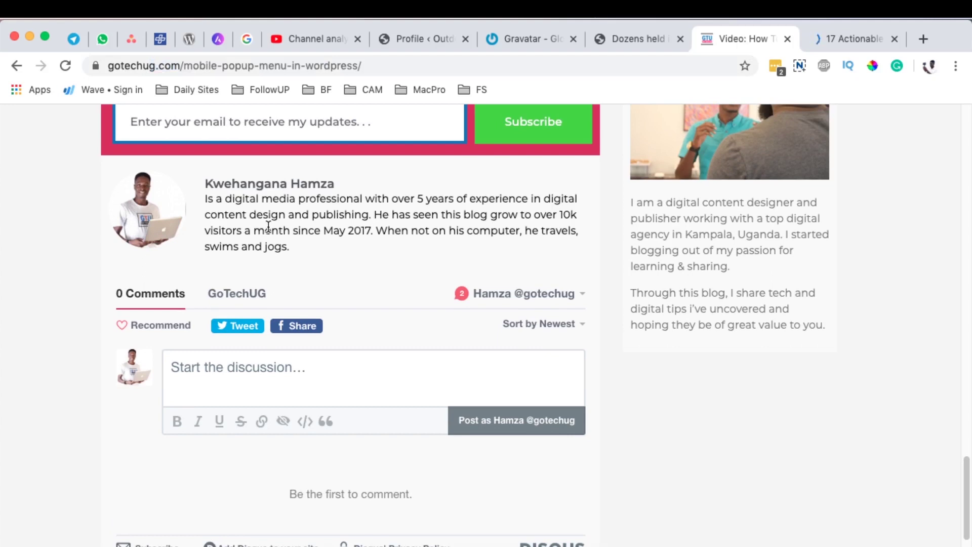
{"action": "scroll", "coordinate": [268, 226], "scroll_direction": "up", "scroll_amount": 1}
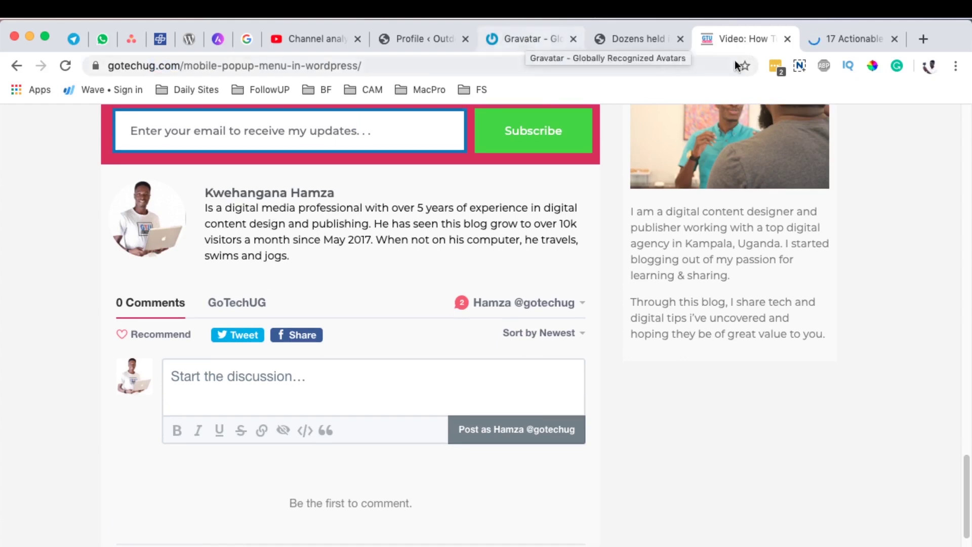
{"action": "left_click", "coordinate": [855, 39]}
- Write the comment 'Loved the content in this post' and enter the commenter's name
{"action": "left_click", "coordinate": [342, 260]}
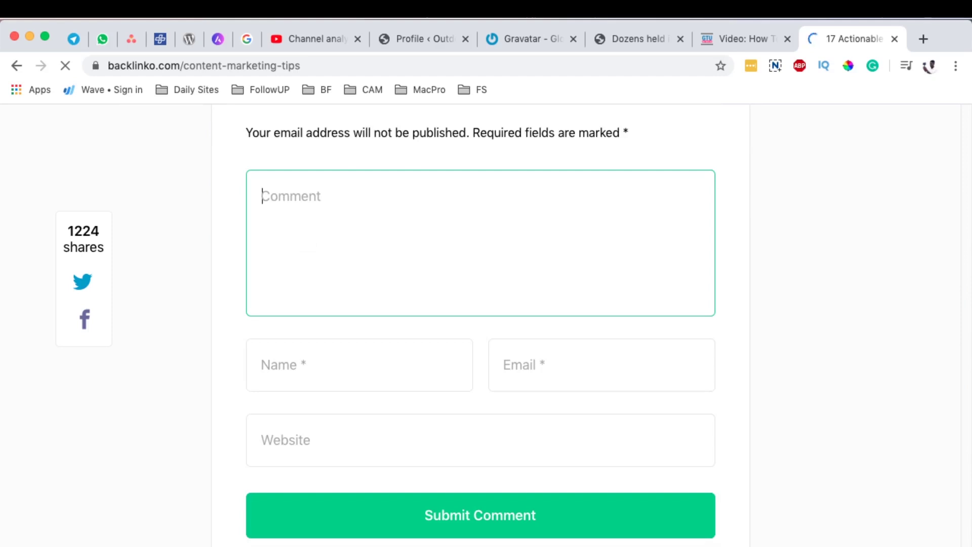
{"action": "type", "text": "Loved the co"}
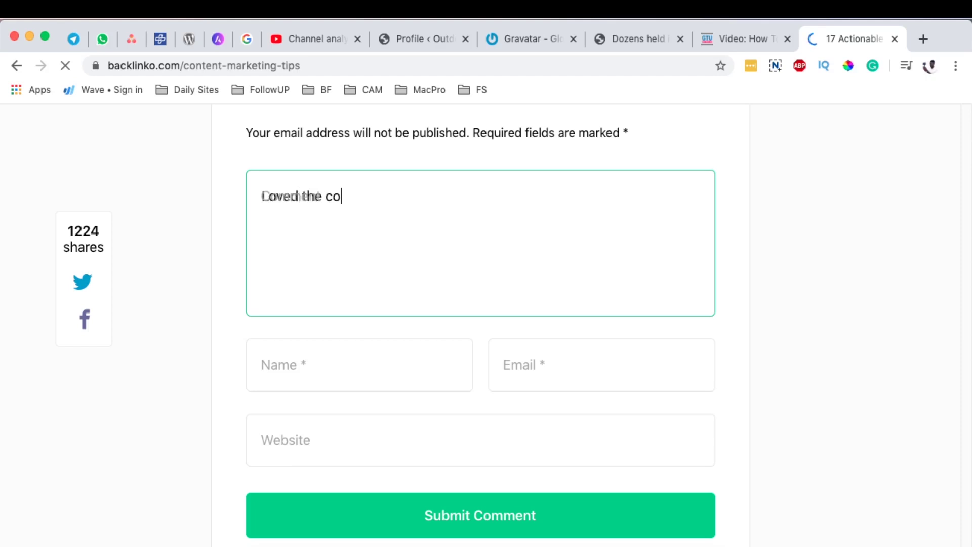
{"action": "type", "text": "ntent in thi"}
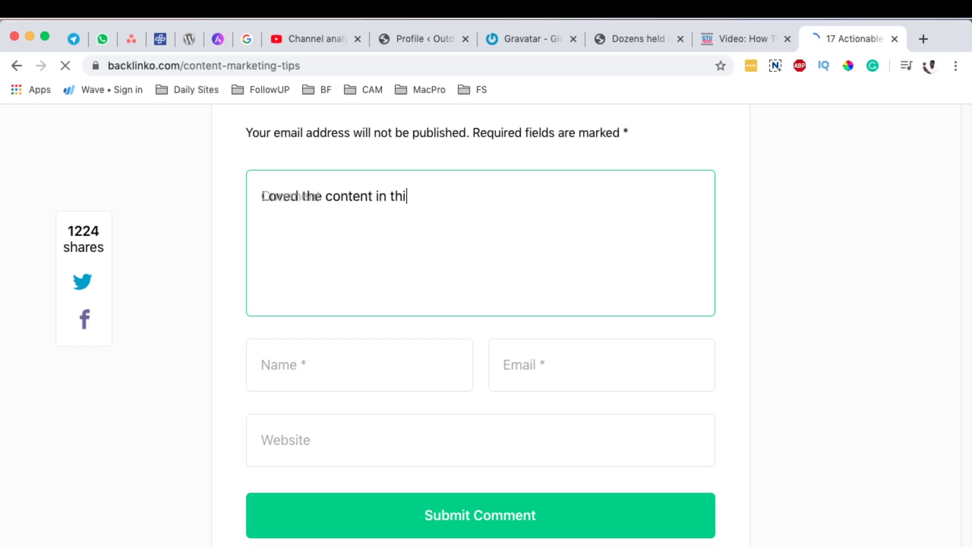
{"action": "type", "text": "s post"}
{"action": "left_click", "coordinate": [364, 364]}
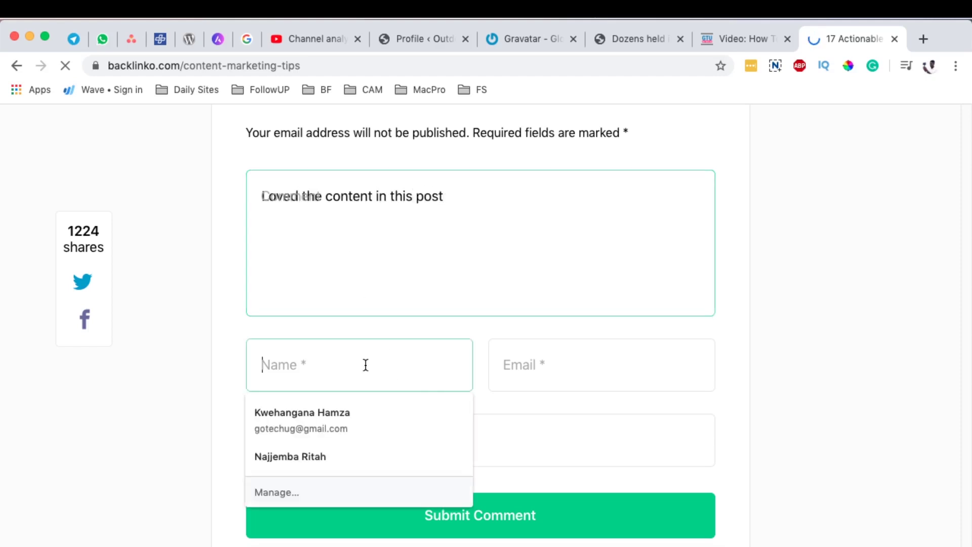
{"action": "type", "text": "a"}
{"action": "key", "text": "BackSpace"}
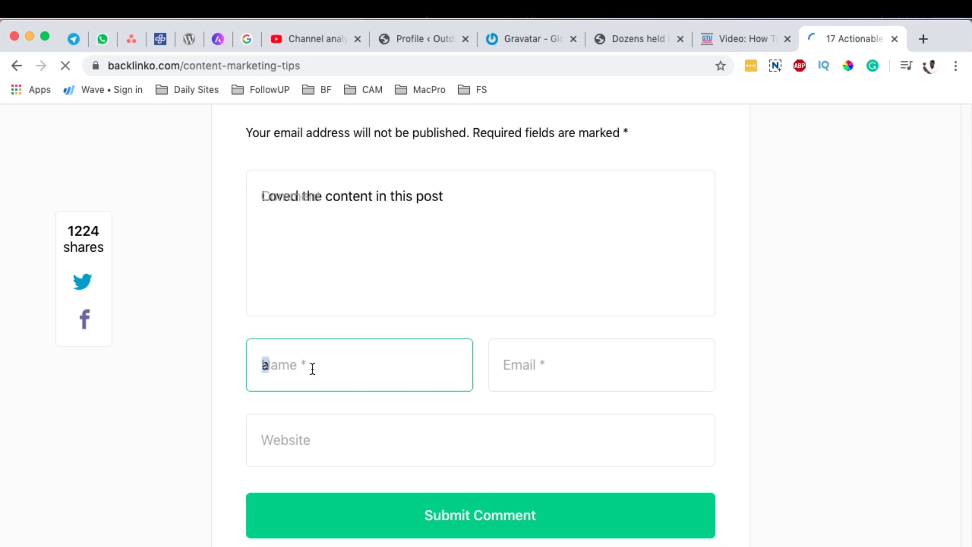
{"action": "type", "text": "Hamza"}
- Autofill the email field with the site admin address, leaving the website field empty
{"action": "left_click", "coordinate": [546, 366]}
{"action": "type", "text": "a"}
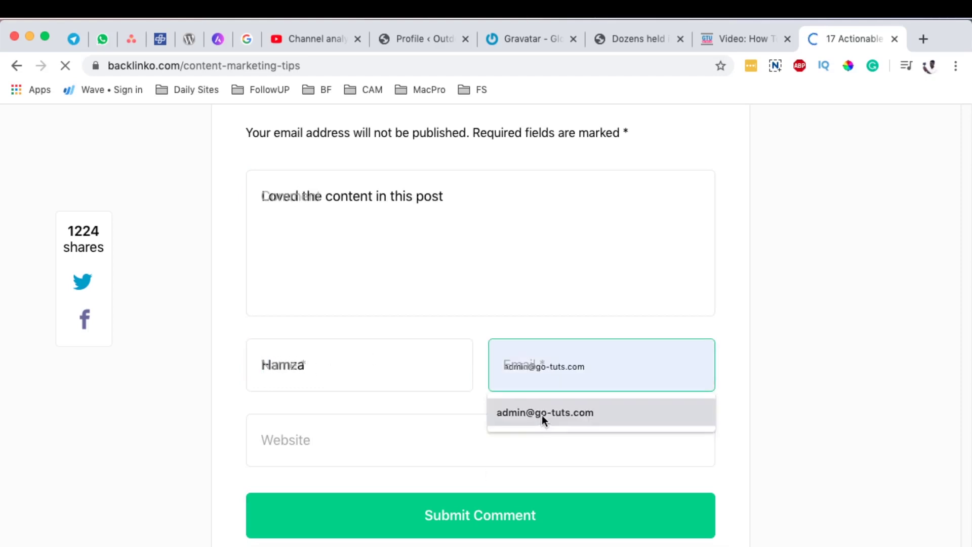
{"action": "left_click", "coordinate": [542, 415]}
{"action": "scroll", "coordinate": [543, 419], "scroll_direction": "down", "scroll_amount": 2}
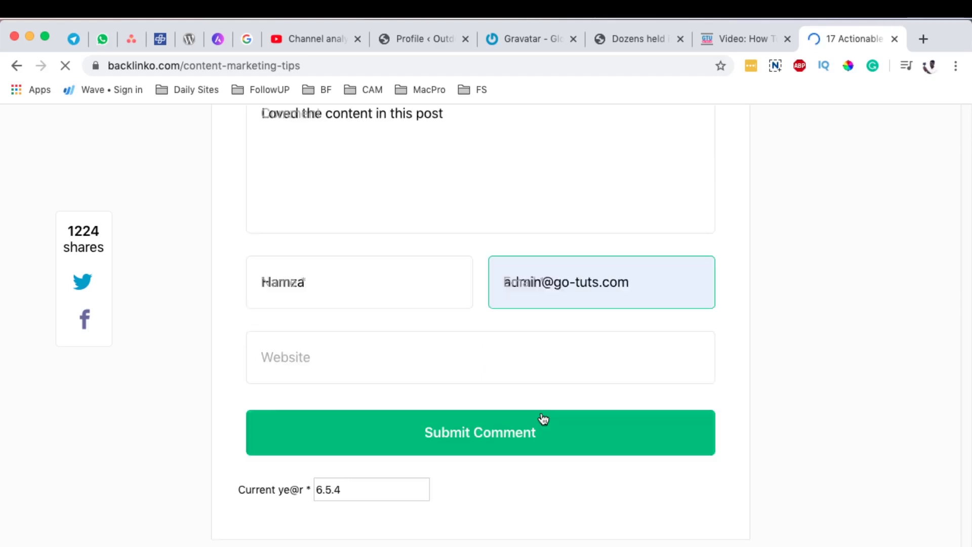
{"action": "left_click", "coordinate": [430, 352]}
{"action": "left_click", "coordinate": [204, 377]}
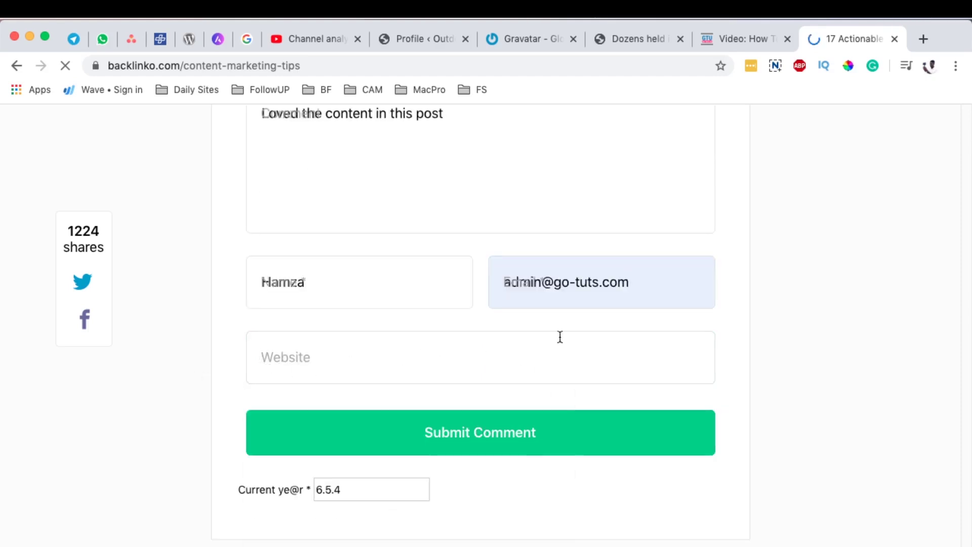
{"action": "scroll", "coordinate": [560, 336], "scroll_direction": "up", "scroll_amount": 4}
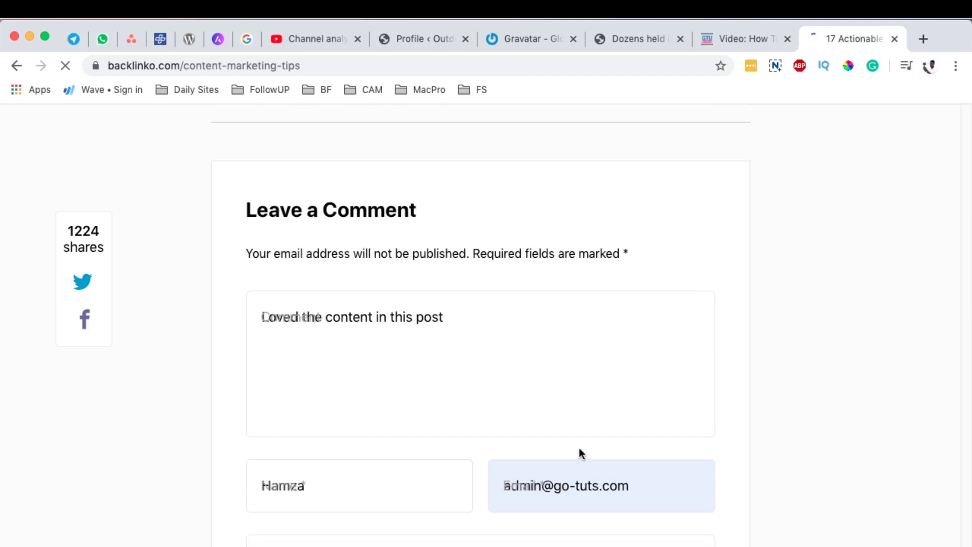
{"action": "left_click", "coordinate": [650, 487]}
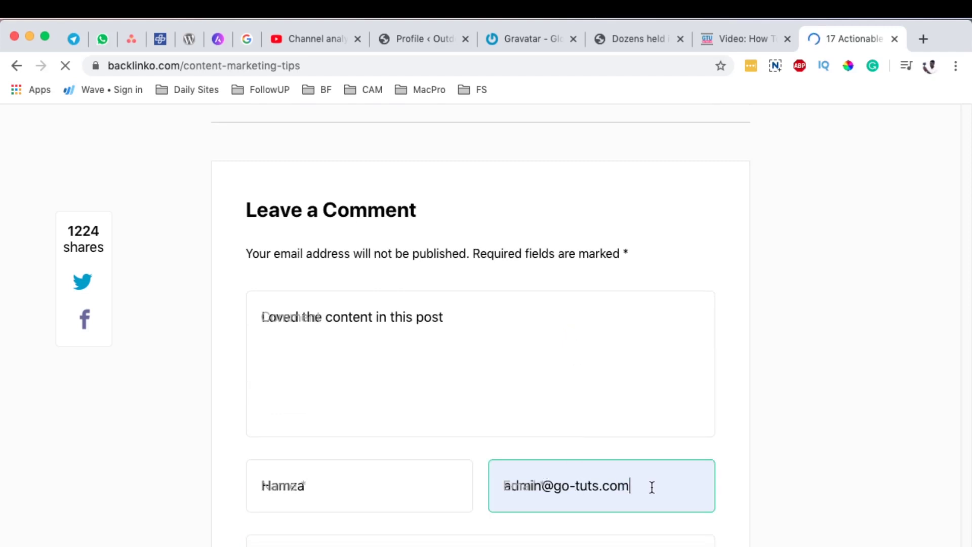
{"action": "left_click_drag", "start_coordinate": [650, 487], "coordinate": [499, 487]}
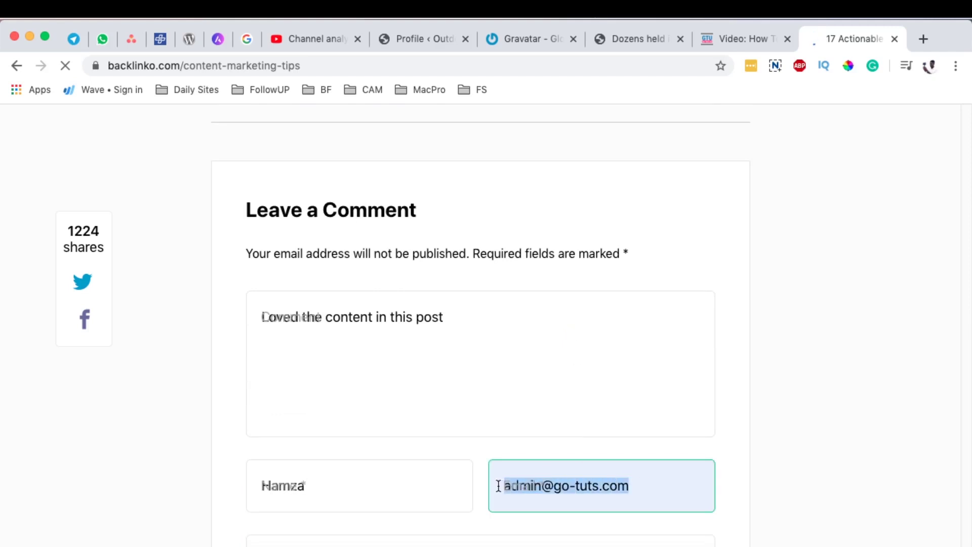
{"action": "scroll", "coordinate": [364, 400], "scroll_direction": "up", "scroll_amount": 15}
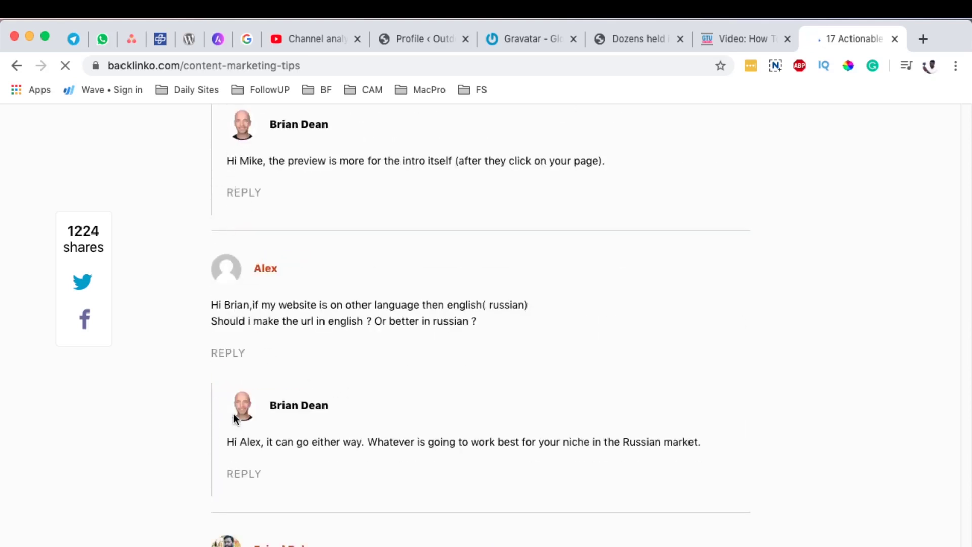
{"action": "scroll", "coordinate": [233, 413], "scroll_direction": "up", "scroll_amount": 6}
- Return to WordPress's Your Profile page showing biographical info and the default placeholder picture
{"action": "left_click", "coordinate": [518, 43]}
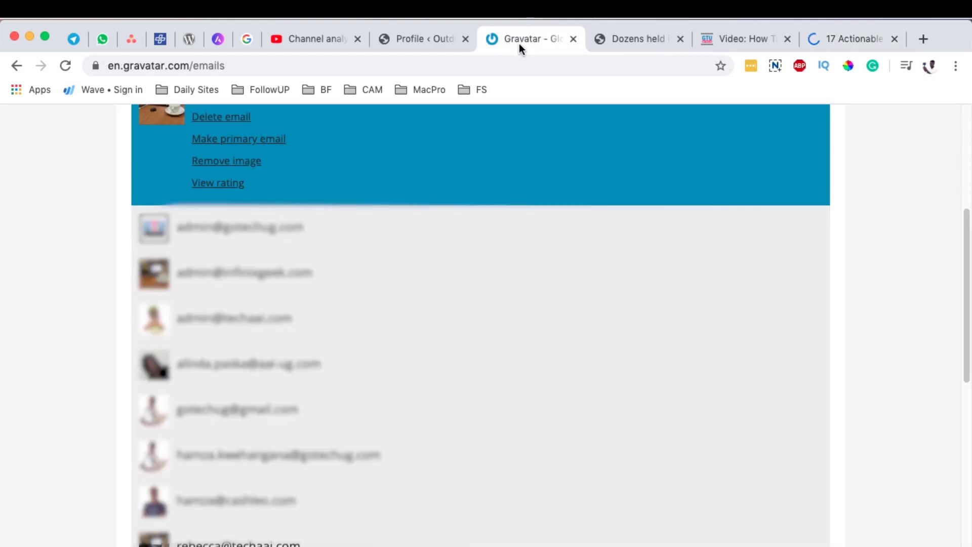
{"action": "scroll", "coordinate": [375, 245], "scroll_direction": "up", "scroll_amount": 4}
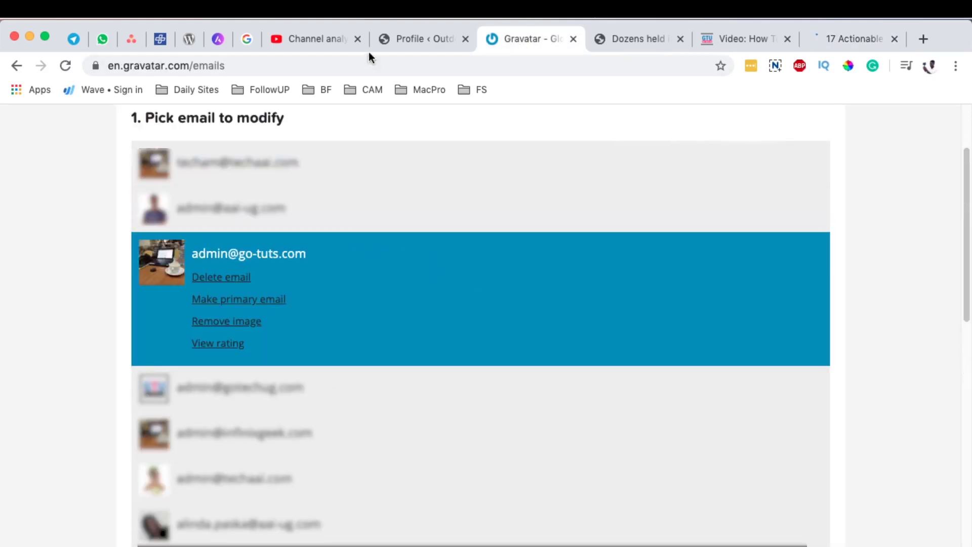
{"action": "left_click", "coordinate": [403, 41]}
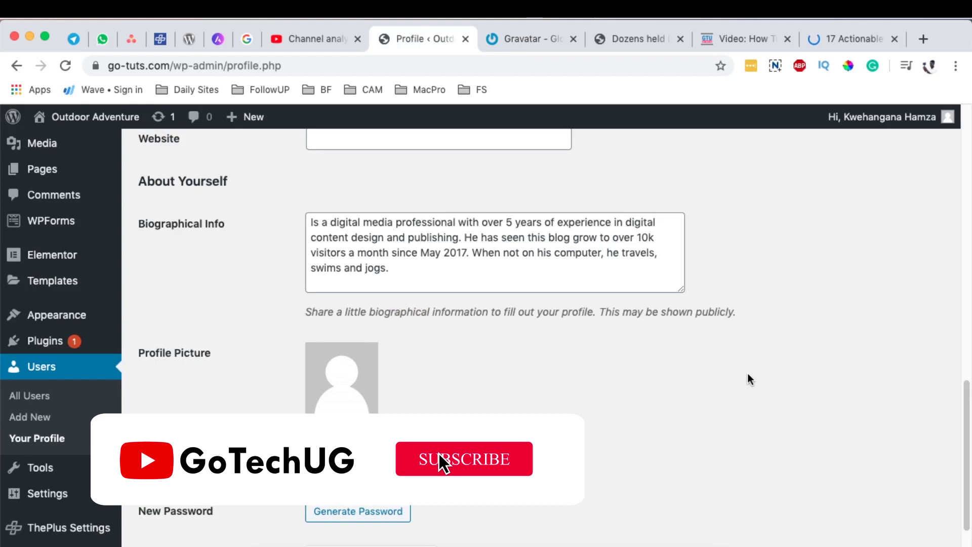
{"action": "scroll", "coordinate": [767, 381], "scroll_direction": "up", "scroll_amount": 1}
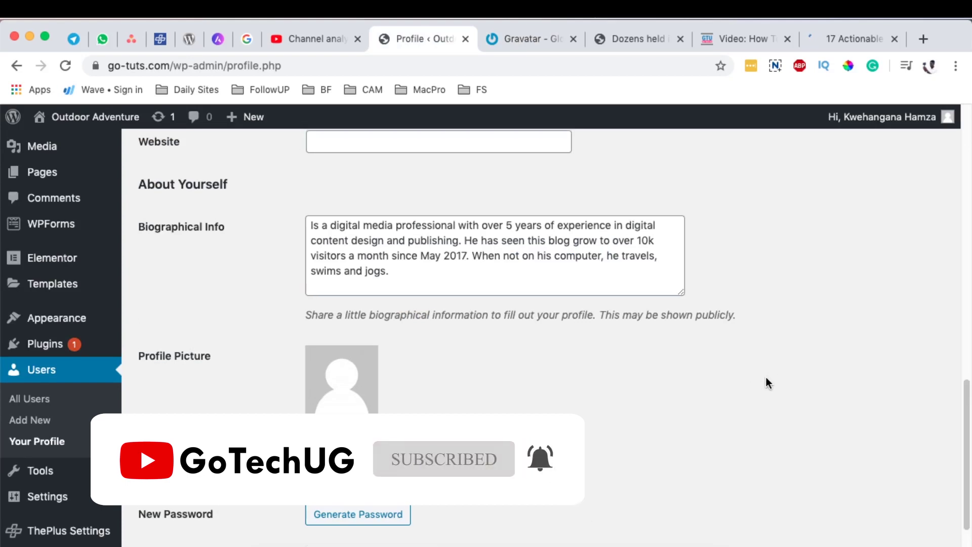